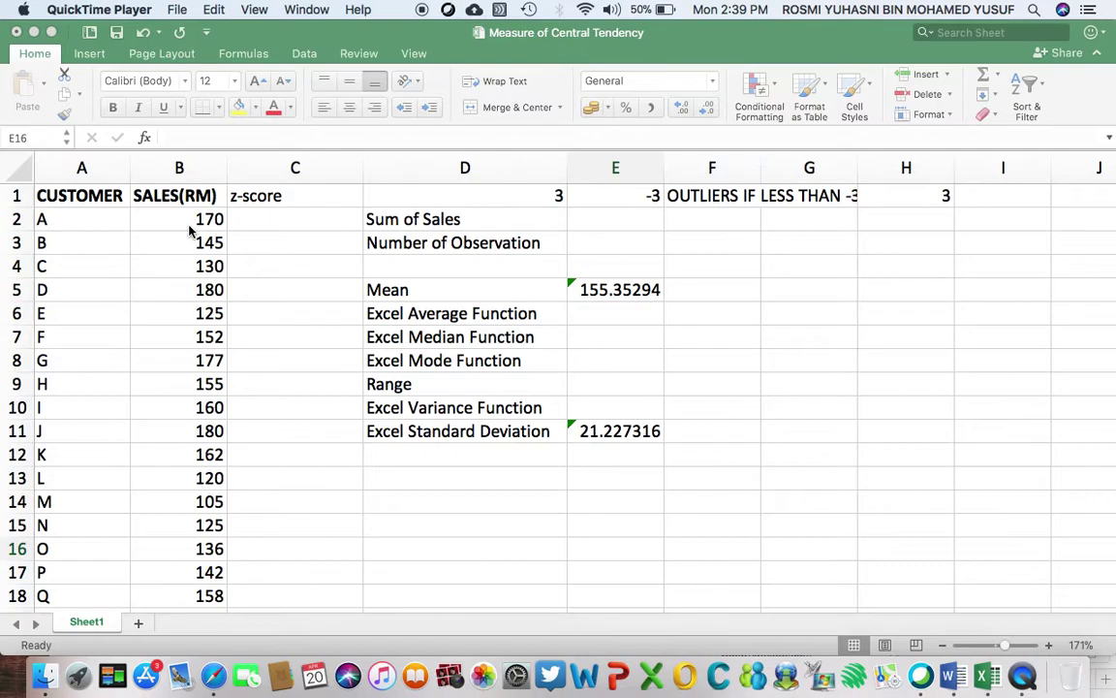
Examine the customer sales data in columns A and B, down to row 37, for unusually low or high values
scroll(190, 230, down, 9)
scroll(190, 229, down, 3)
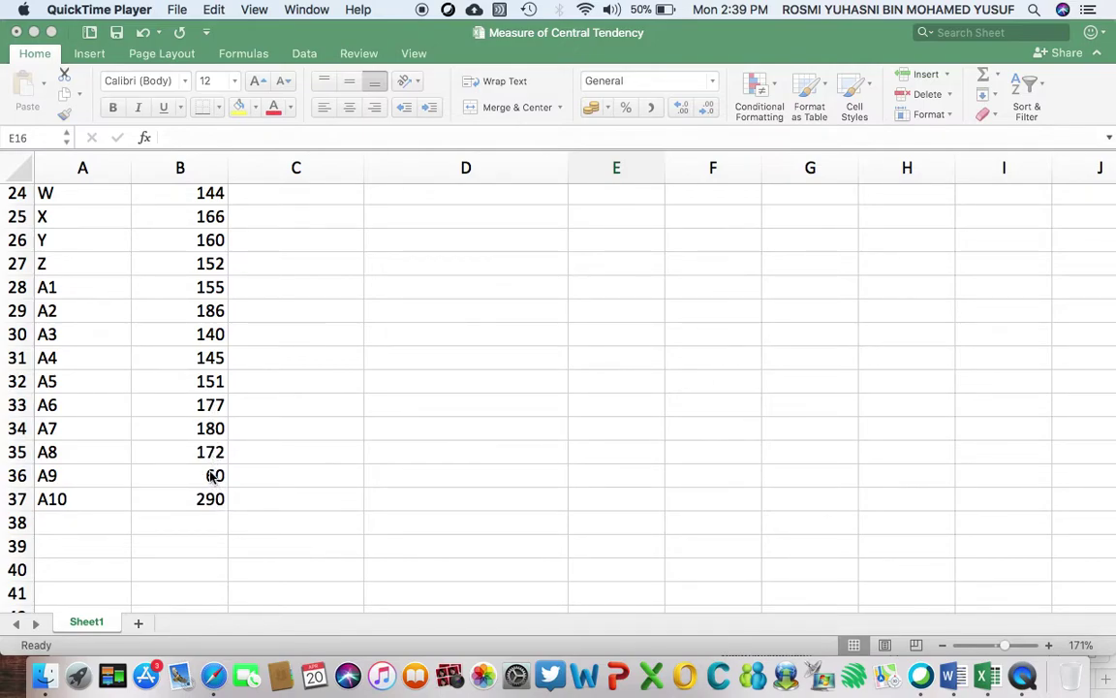
scroll(205, 399, up, 1)
scroll(206, 401, down, 8)
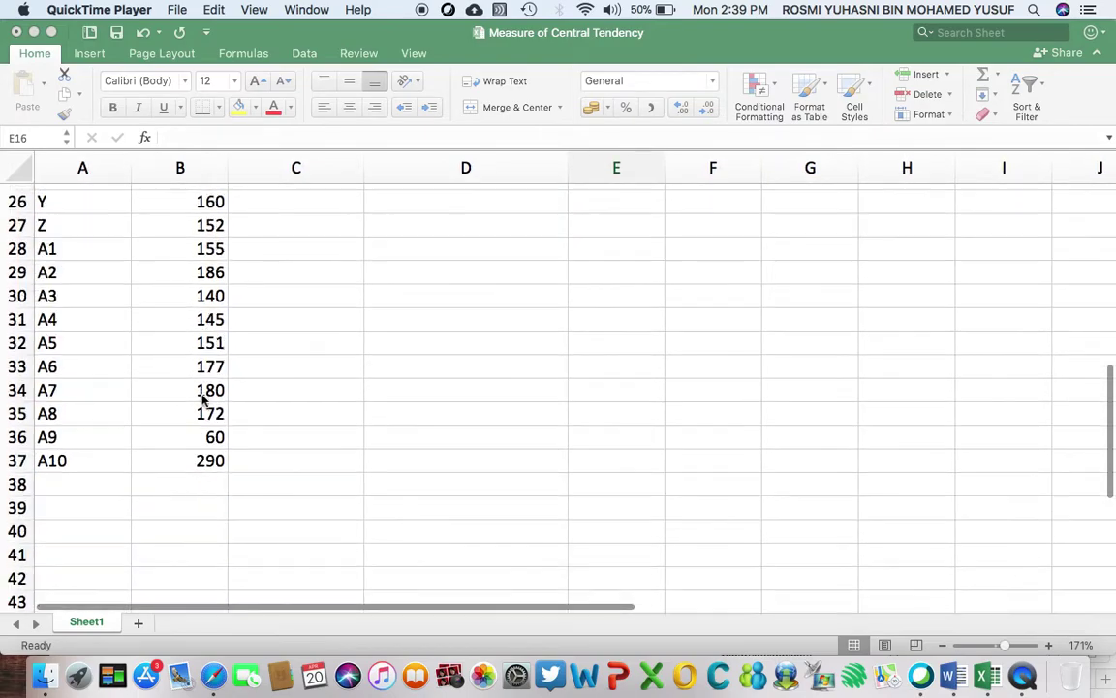
scroll(202, 400, up, 6)
scroll(211, 455, down, 1)
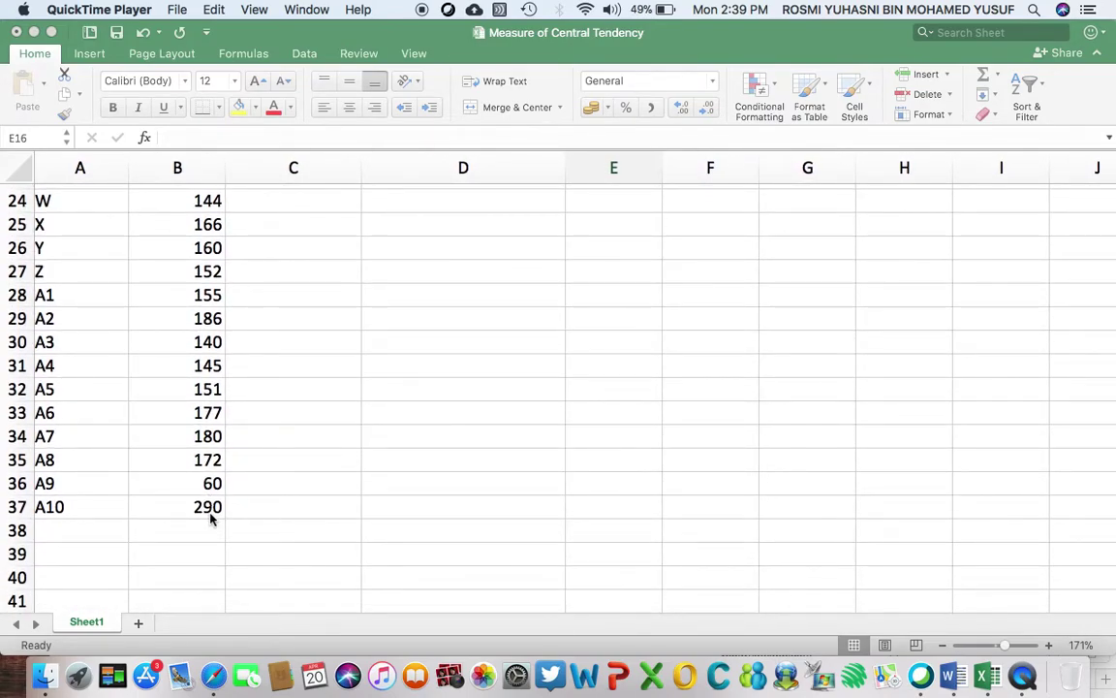
scroll(201, 461, up, 6)
scroll(201, 462, down, 5)
scroll(201, 461, up, 8)
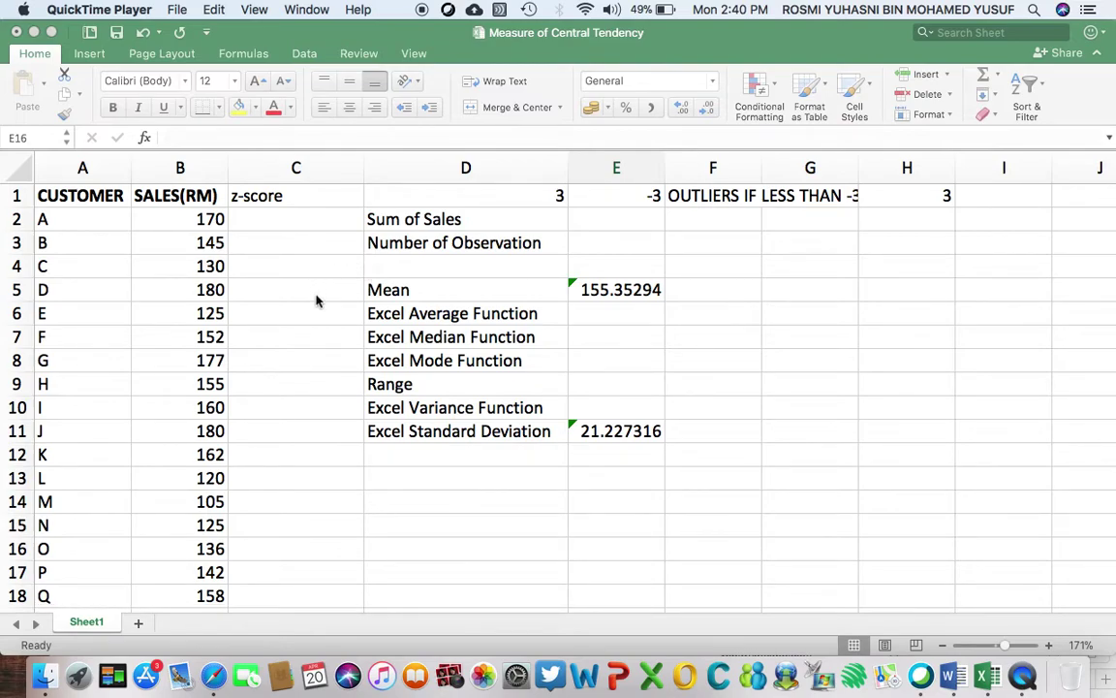
Enter the z-score formula =(B2-E5)/E11 in cell C2, using customer A's sales, the mean and the standard deviation
click(285, 200)
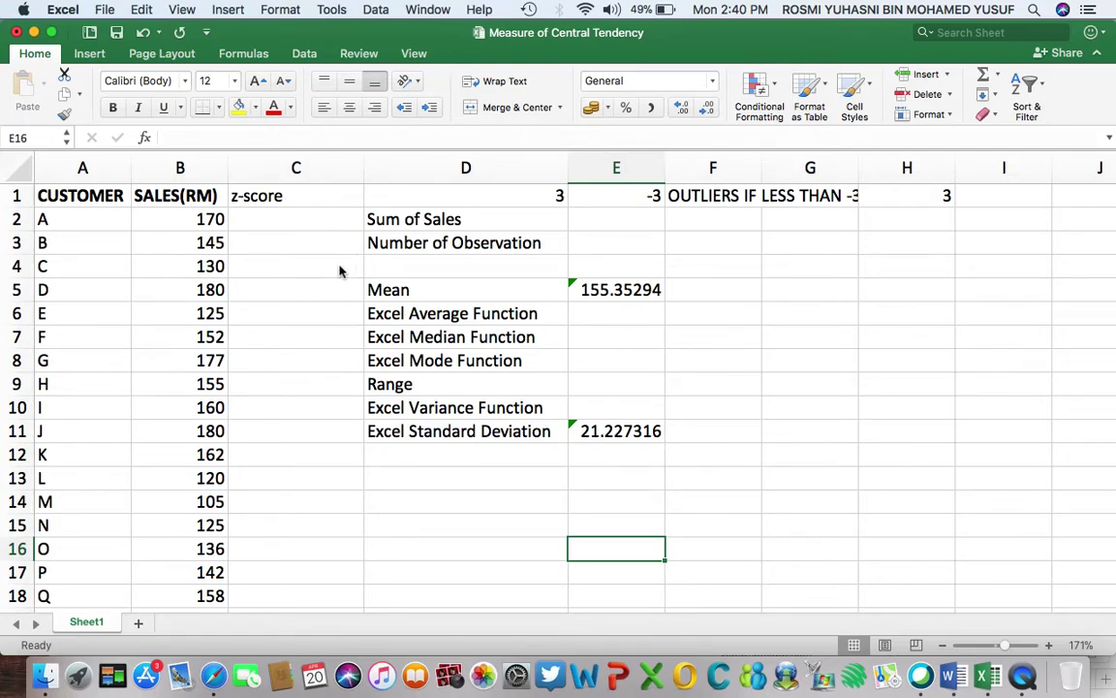
click(294, 217)
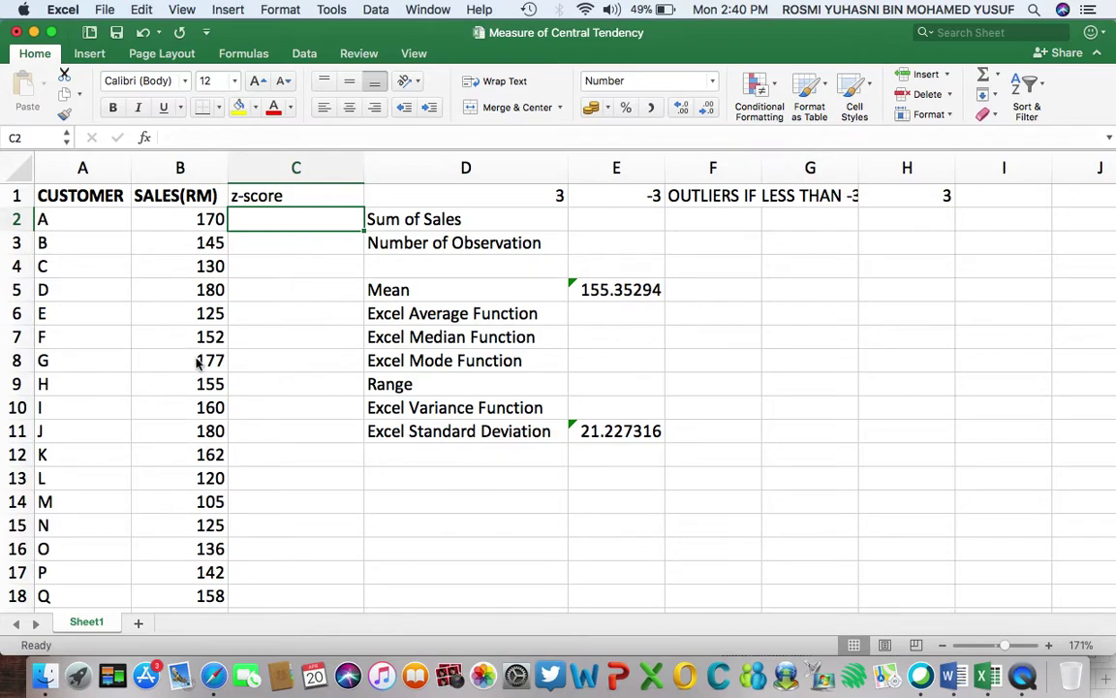
scroll(194, 359, down, 2)
scroll(197, 363, up, 2)
text(=)
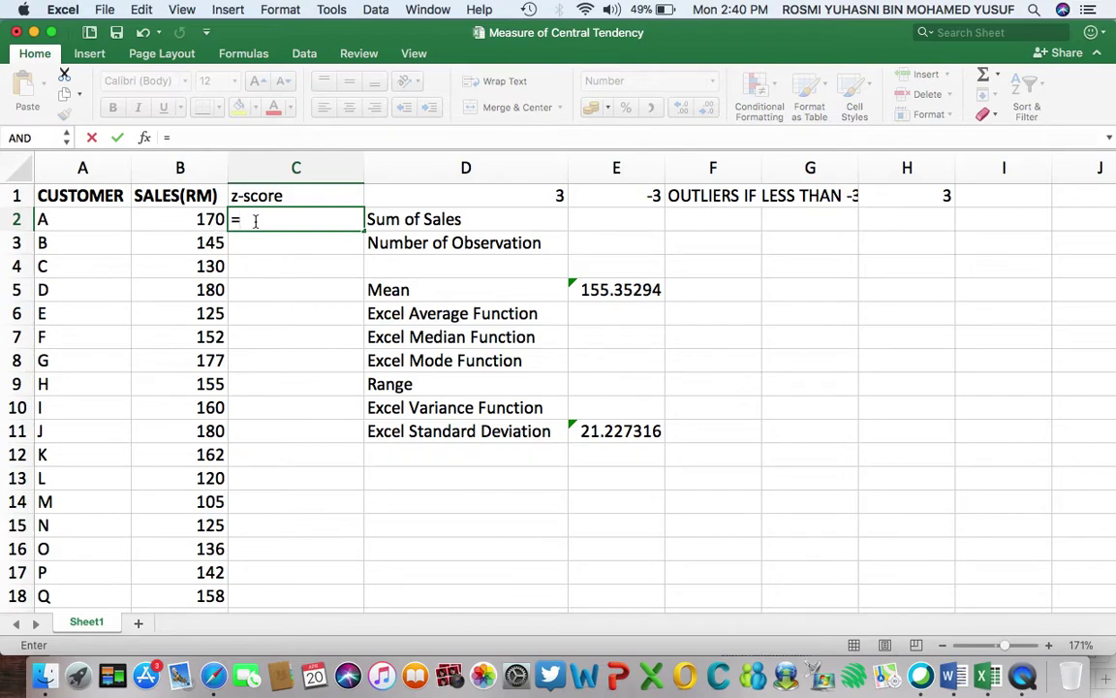
text(()
click(210, 221)
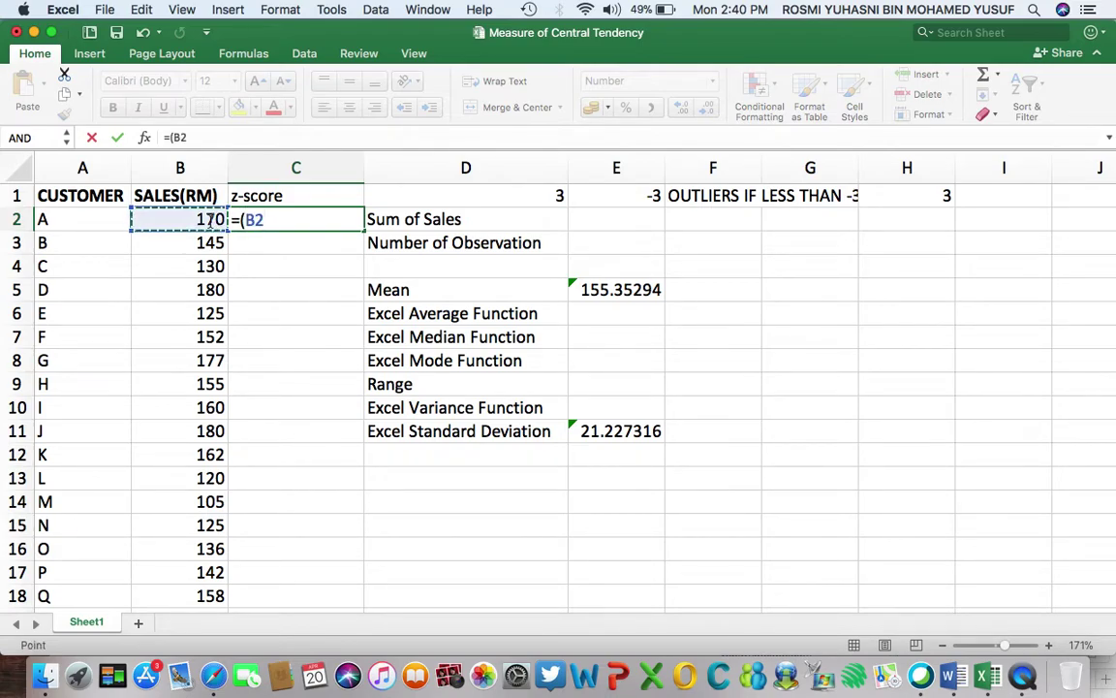
text(-)
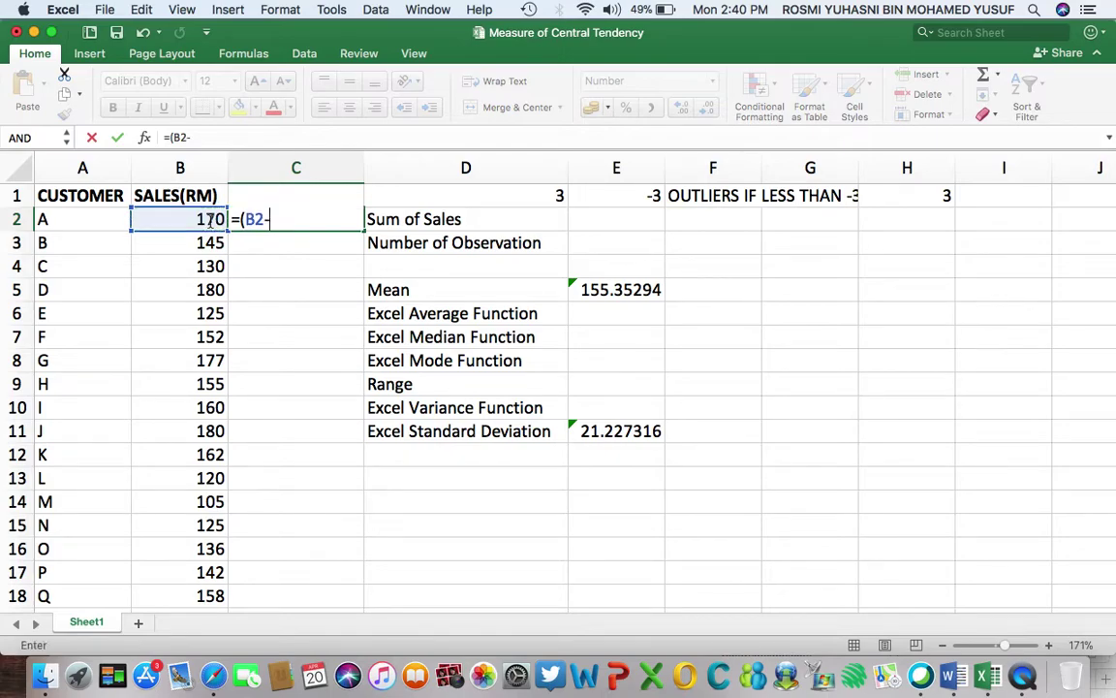
click(611, 293)
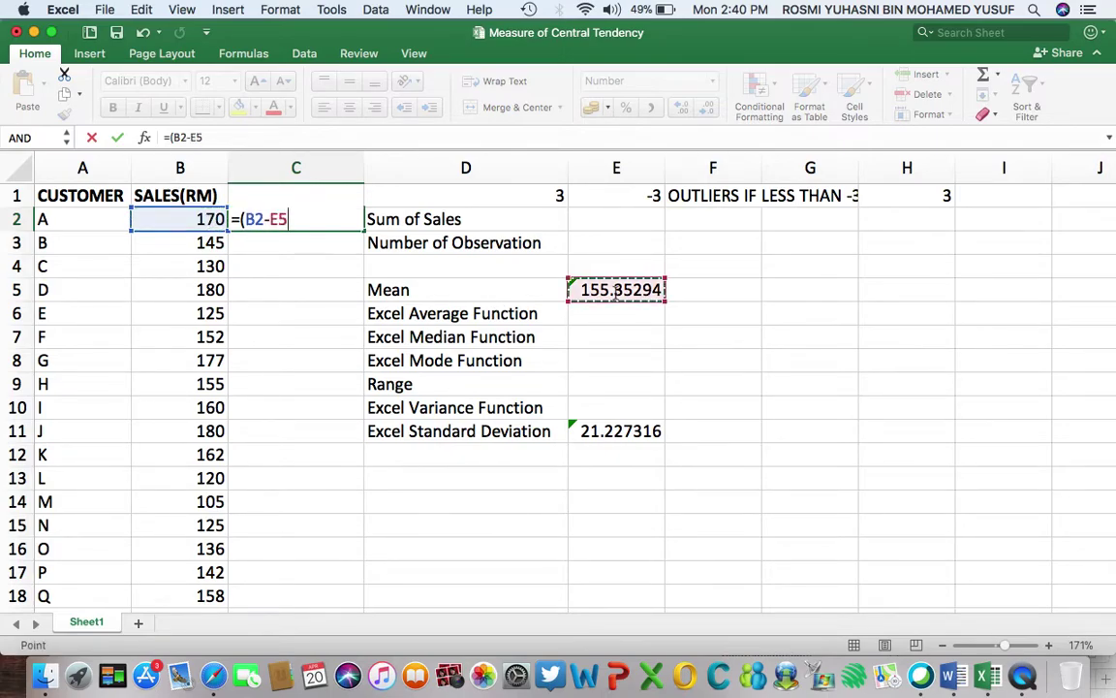
text()/)
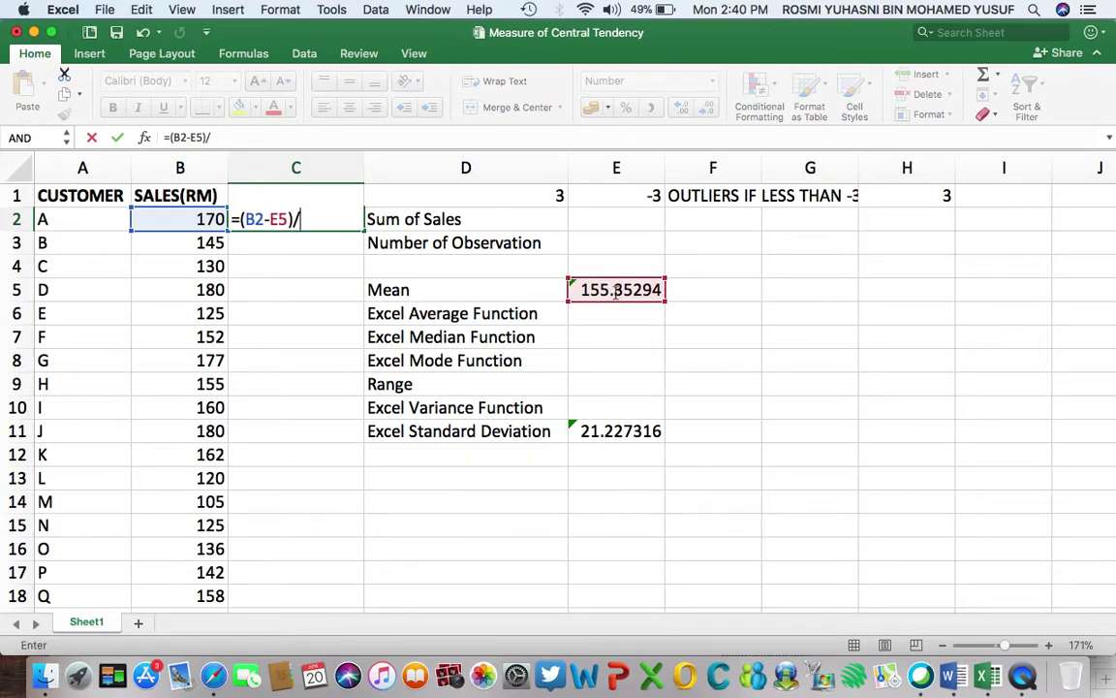
click(625, 436)
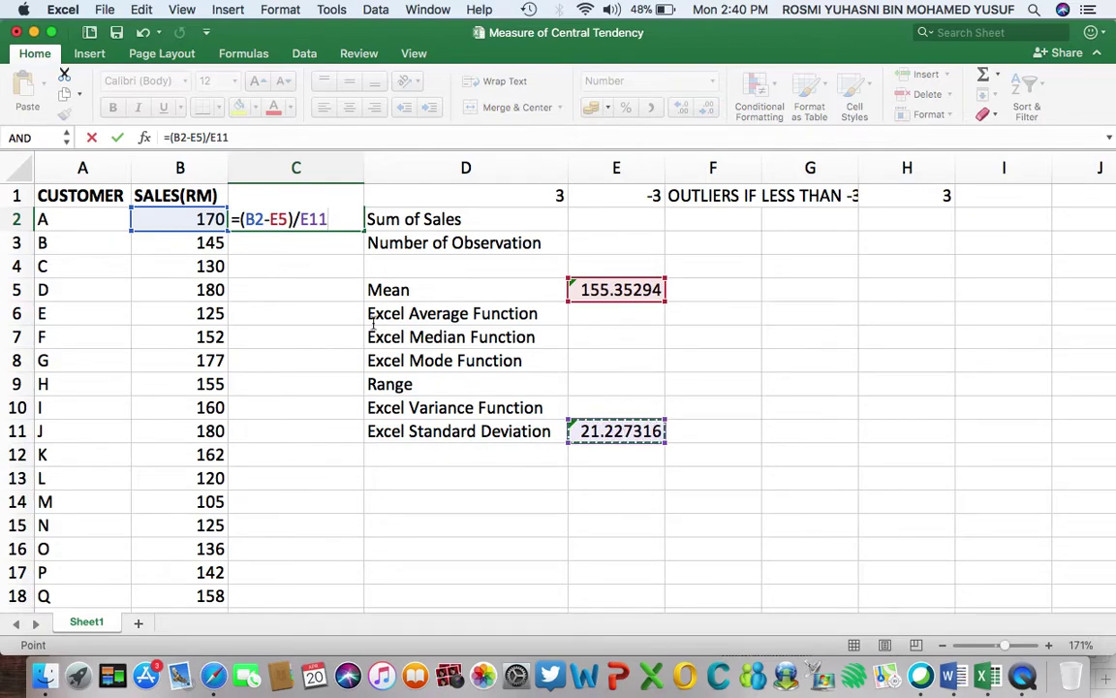
key(Return)
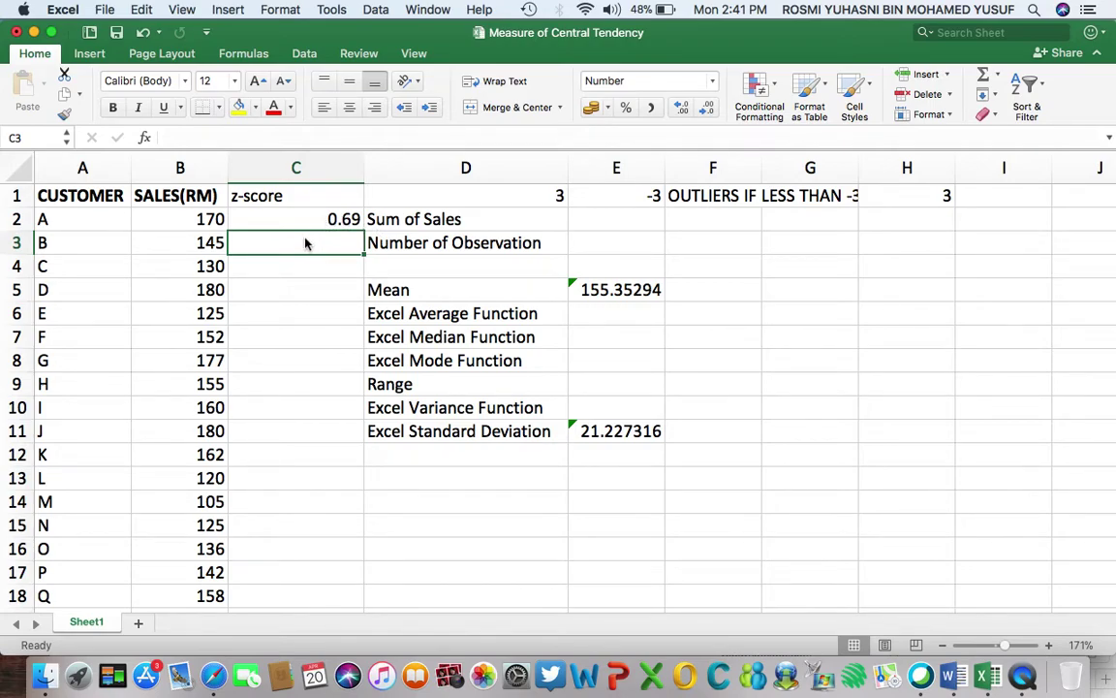
Make the mean and standard deviation references absolute in C2, so the formula is =(B2-$E$5)/$E$11
scroll(296, 536, down, 1)
scroll(297, 536, down, 1)
scroll(314, 252, up, 2)
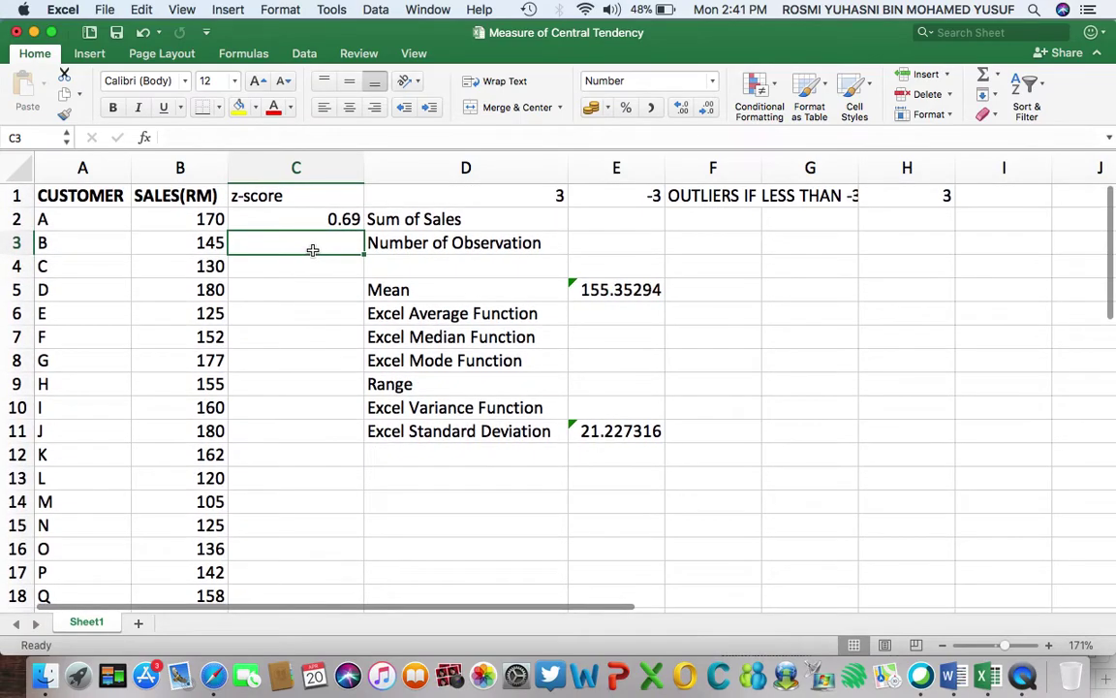
click(317, 223)
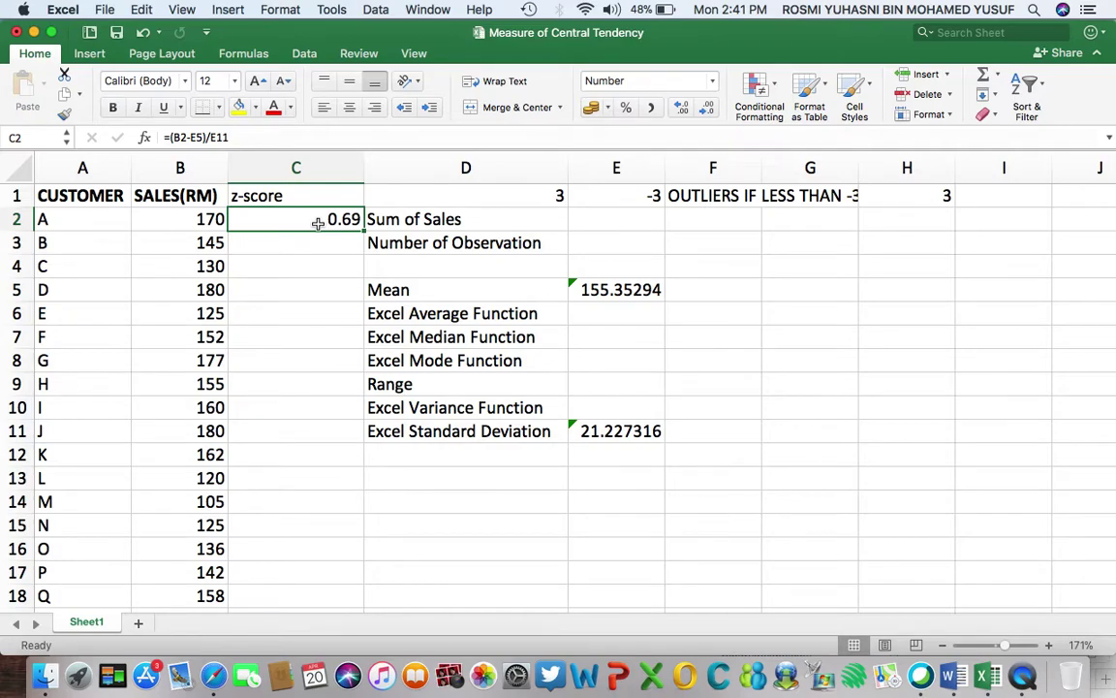
double_click(318, 223)
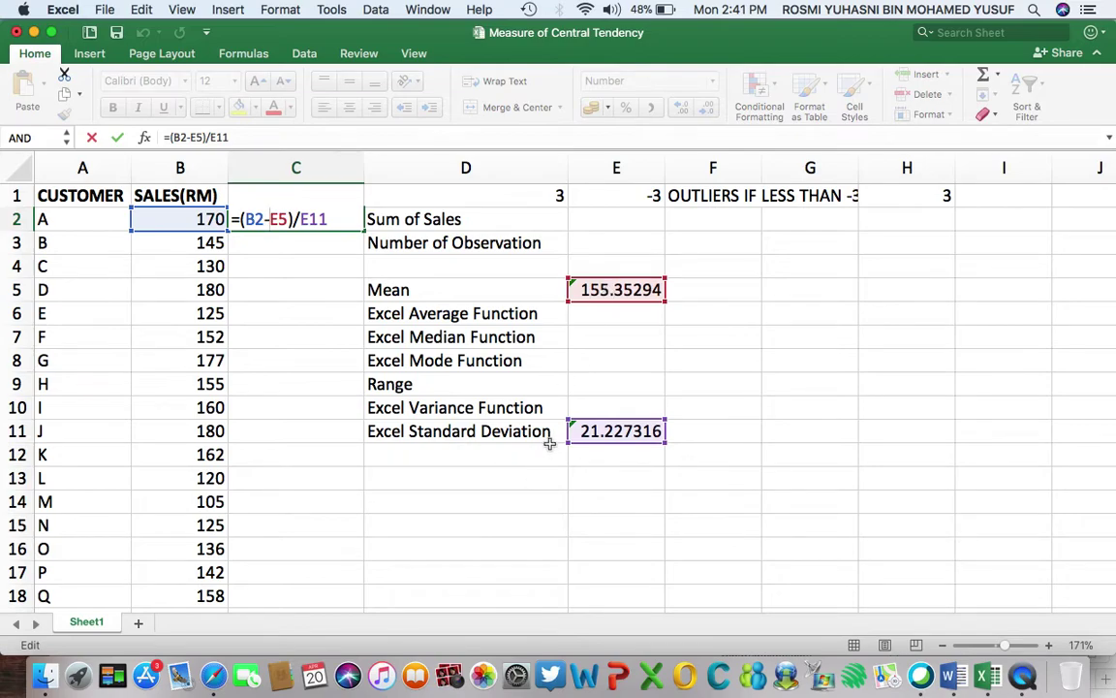
click(272, 219)
text($)
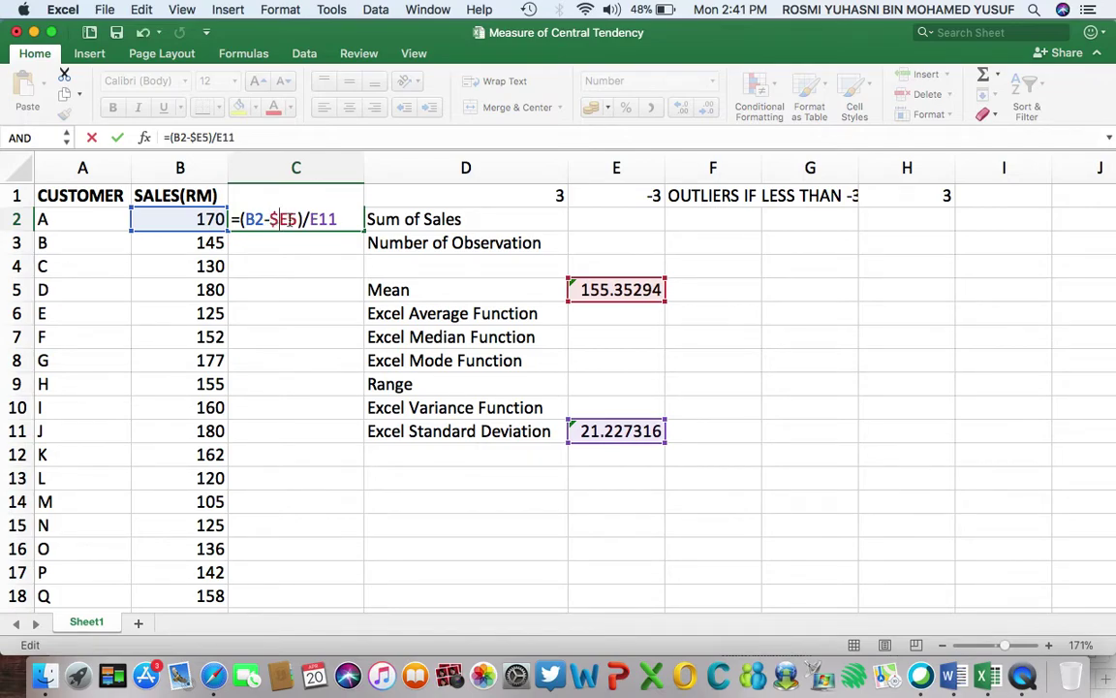
click(290, 219)
text($)
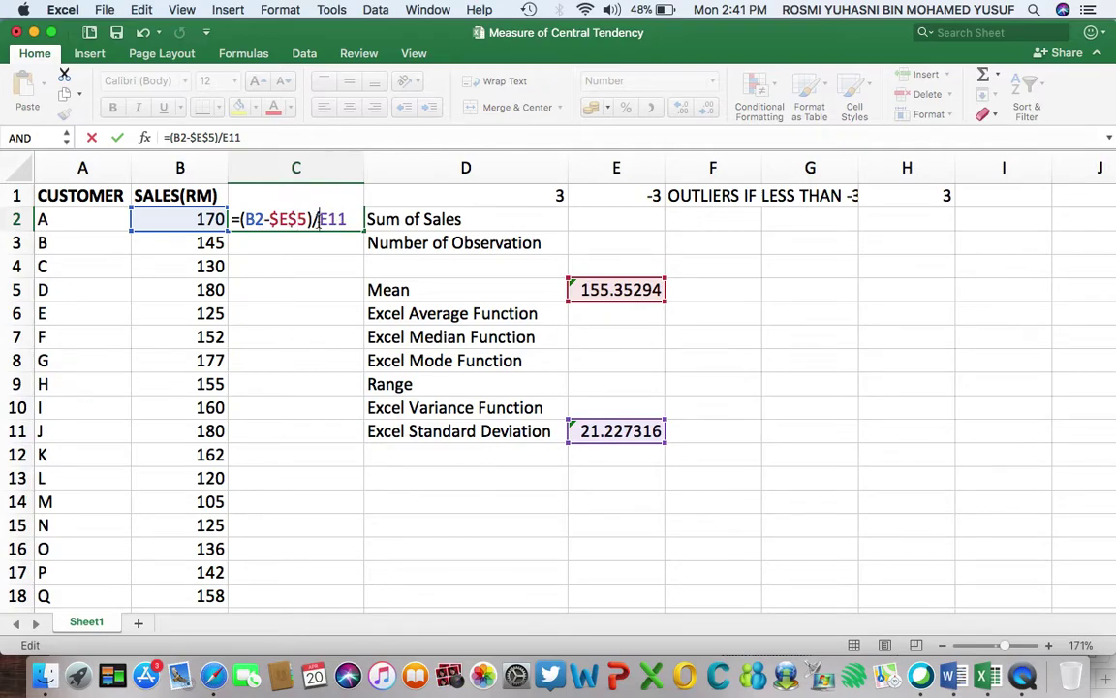
click(319, 219)
text($)
click(338, 219)
text($E$)
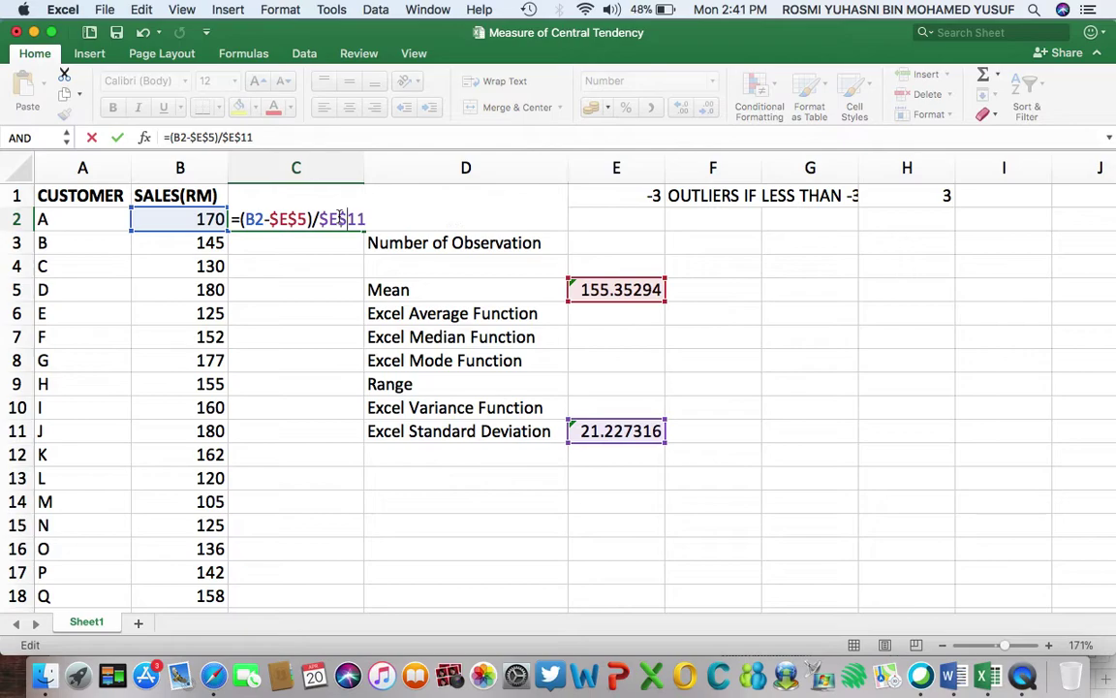
key(Return)
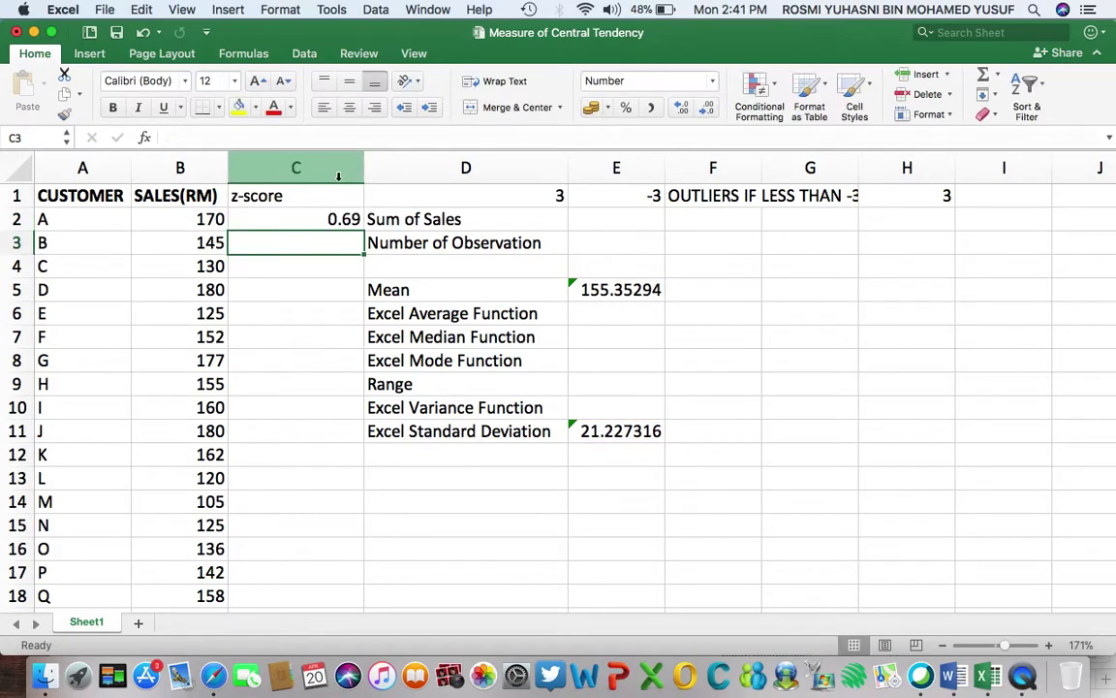
Fill the z-score formula from C2 down to C37 for all customers
click(325, 220)
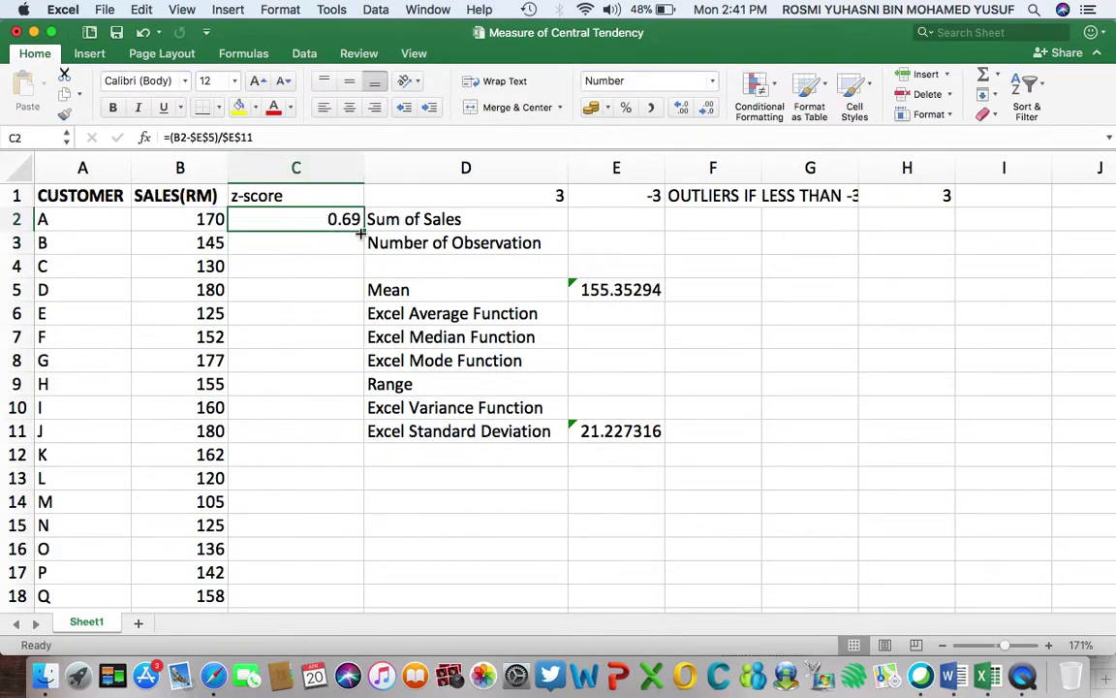
drag(361, 233, 366, 568)
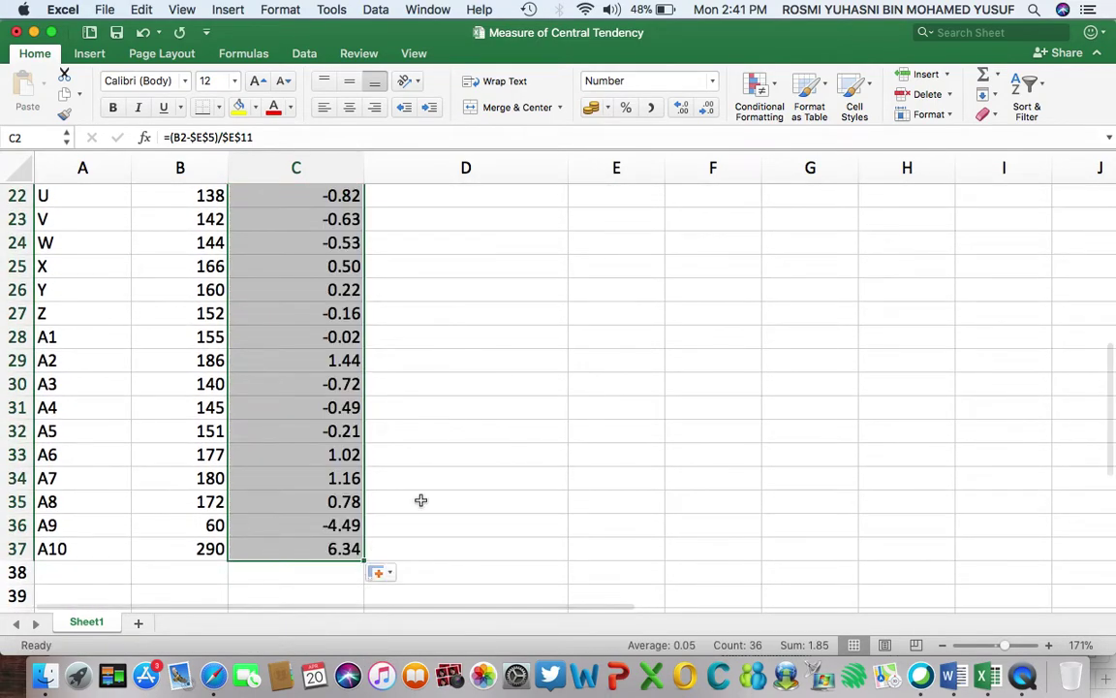
scroll(421, 500, up, 10)
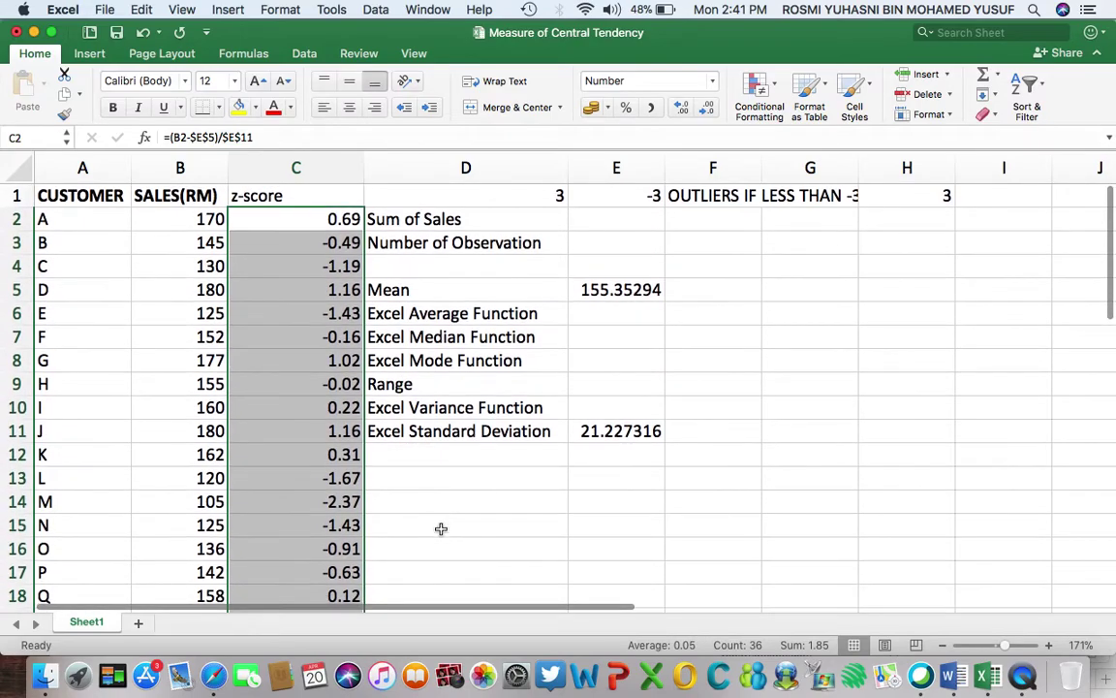
click(441, 526)
Review the z-score column from its header in C1 down through the customer rows
click(300, 198)
key(super+shift+Down)
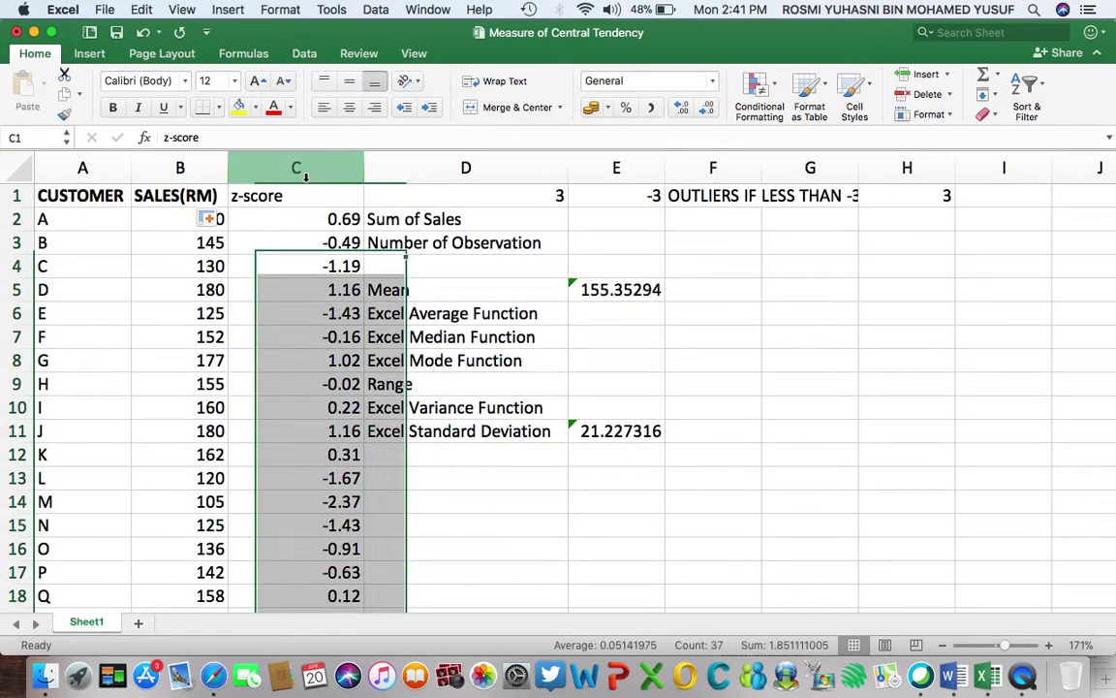
scroll(314, 329, down, 10)
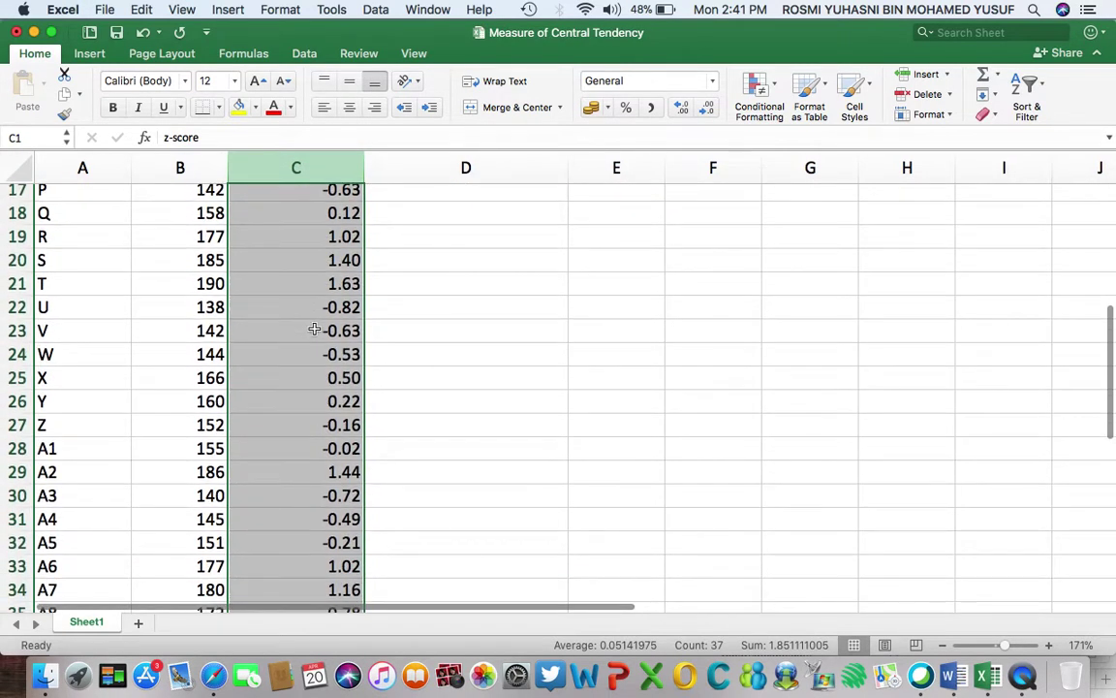
scroll(282, 404, up, 10)
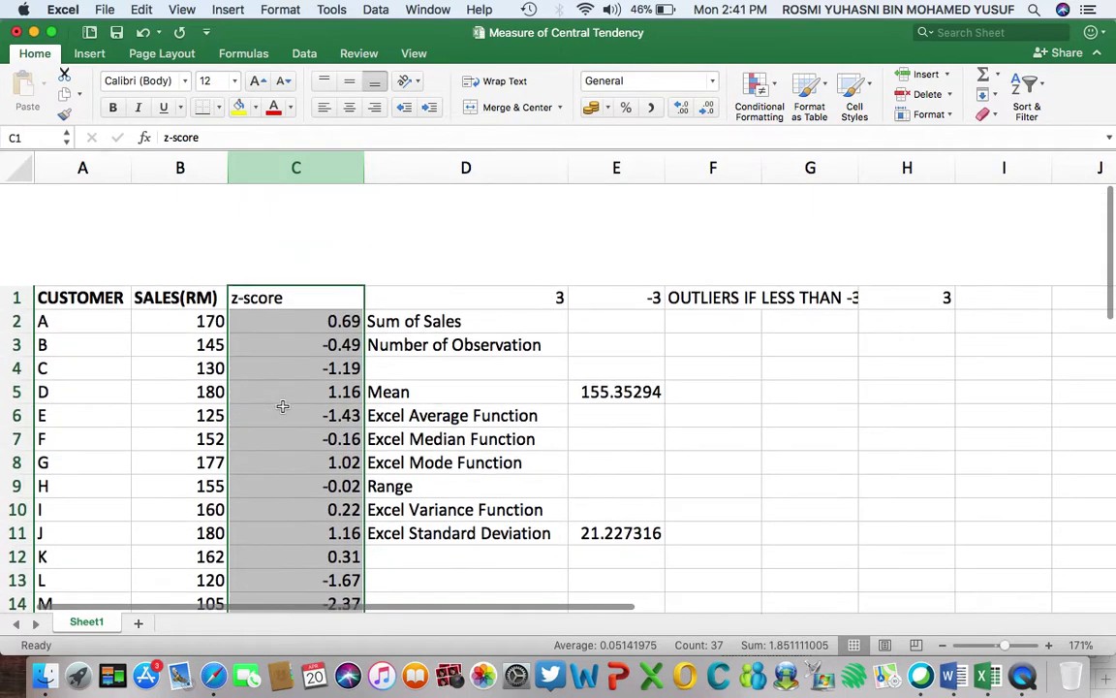
click(485, 474)
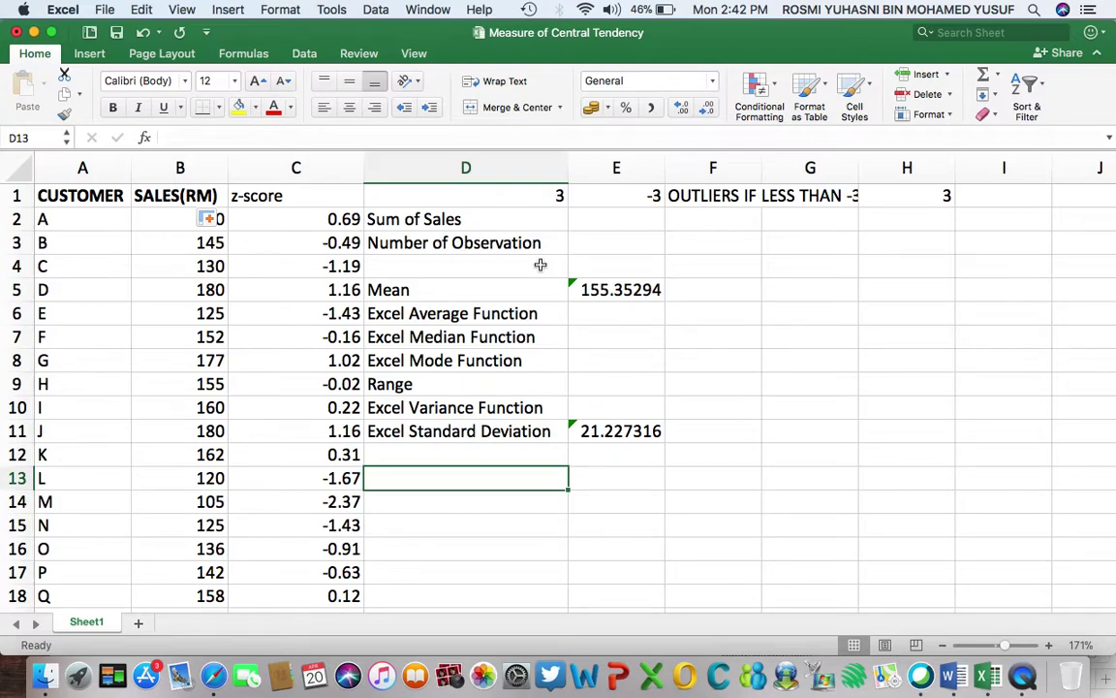
Check the outlier limits in E1 and H1 and compare them with the first z-scores in C2 to C4
click(633, 199)
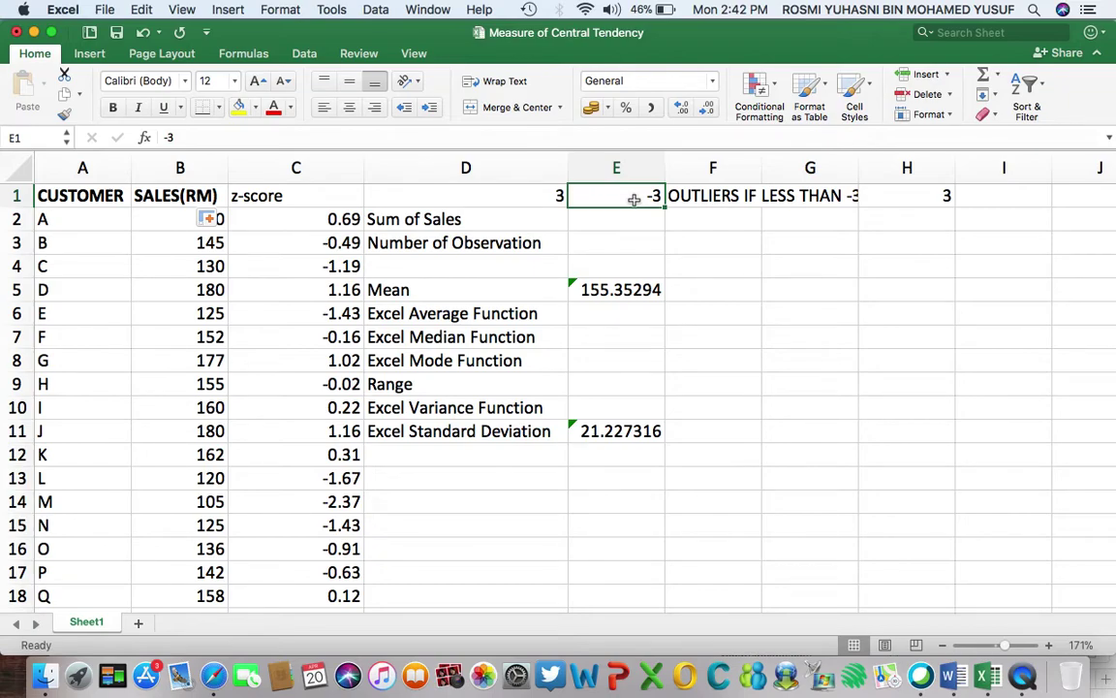
click(929, 204)
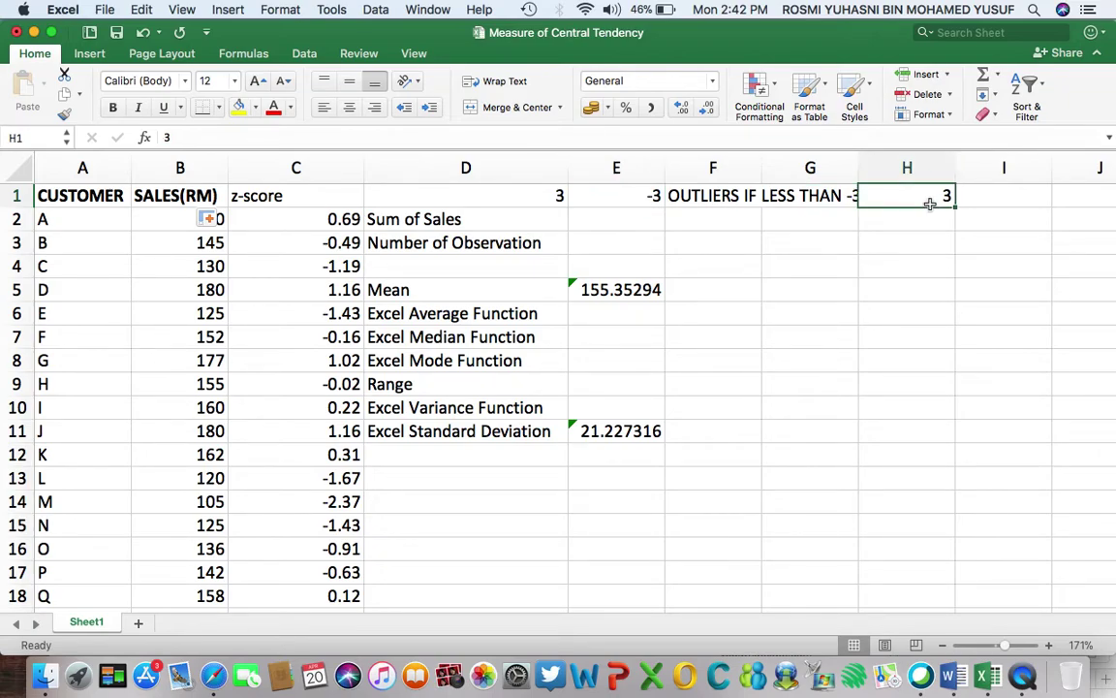
click(633, 201)
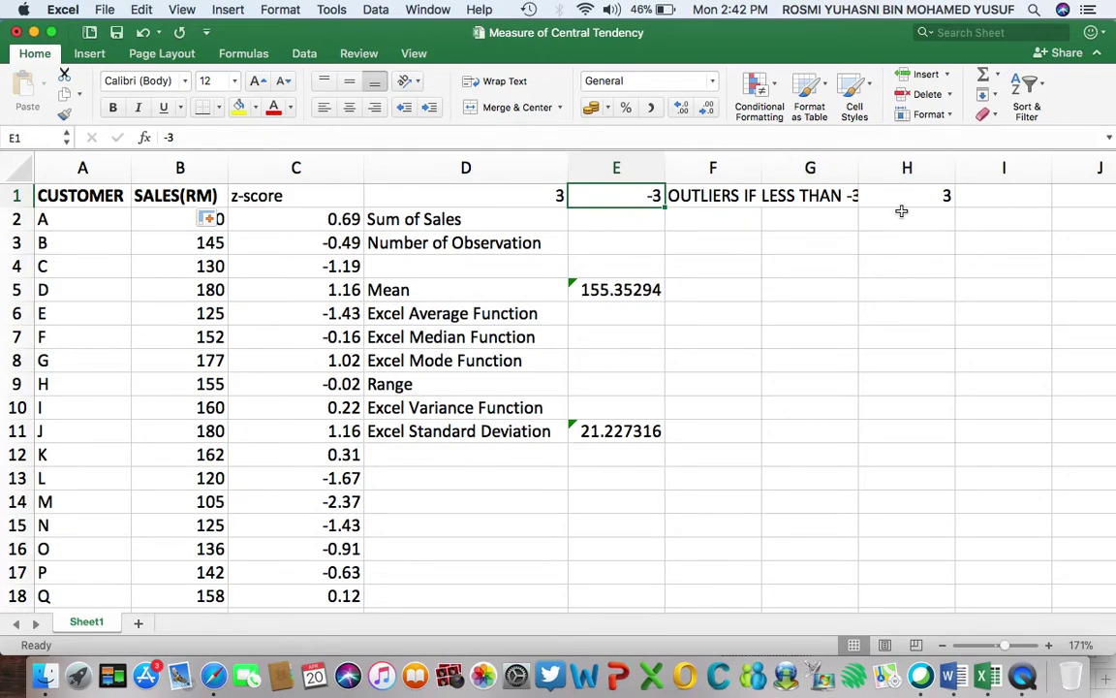
click(926, 196)
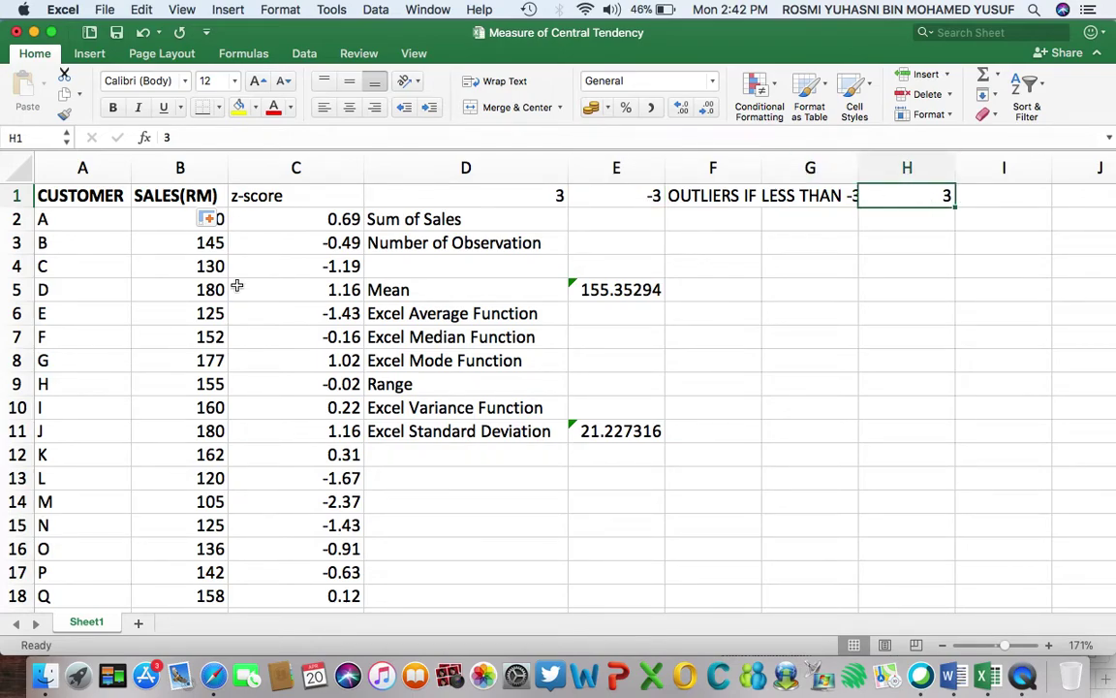
click(295, 219)
click(320, 247)
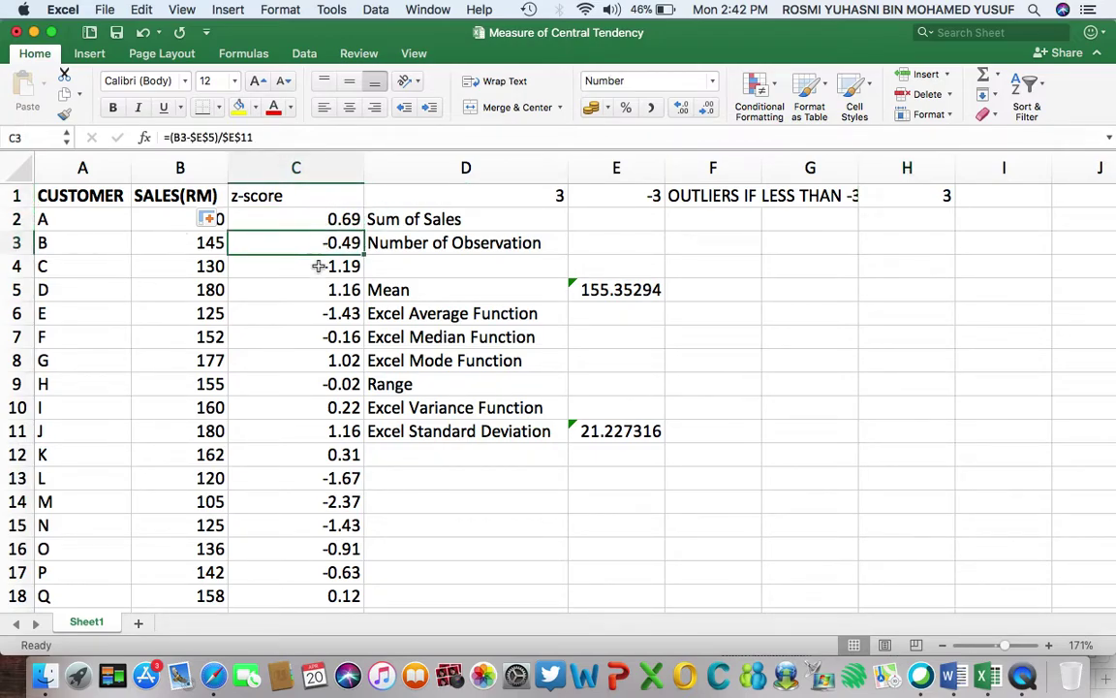
click(317, 271)
click(316, 222)
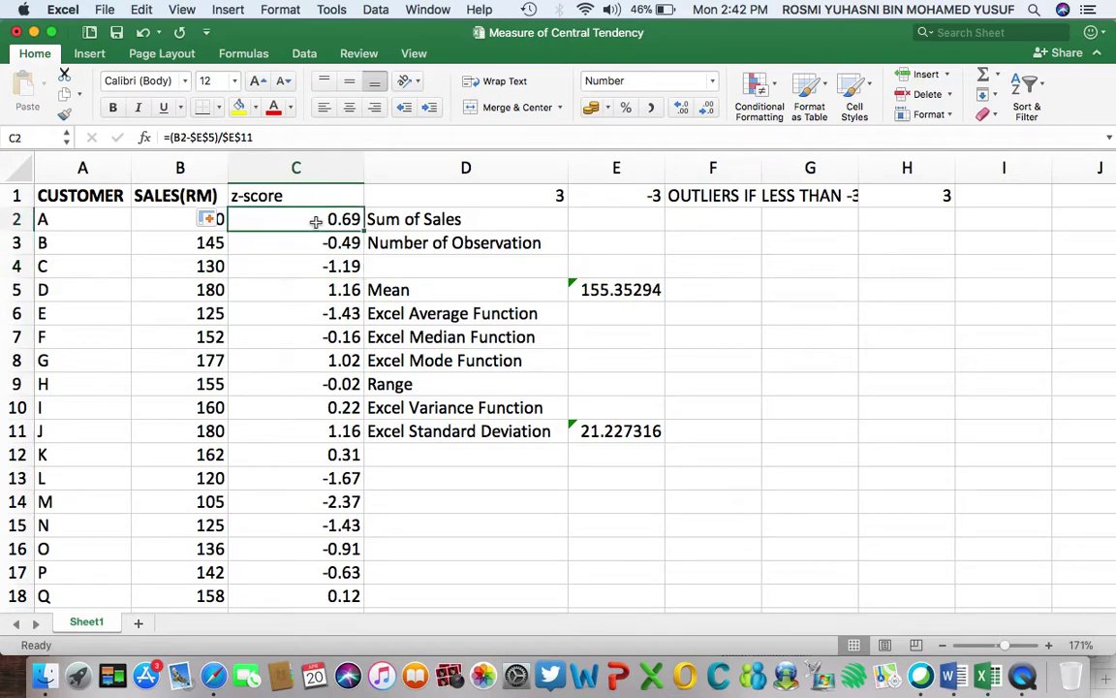
Start an AND formula in F2 with the first condition C2>E1, testing the z-score against the lower limit
click(732, 219)
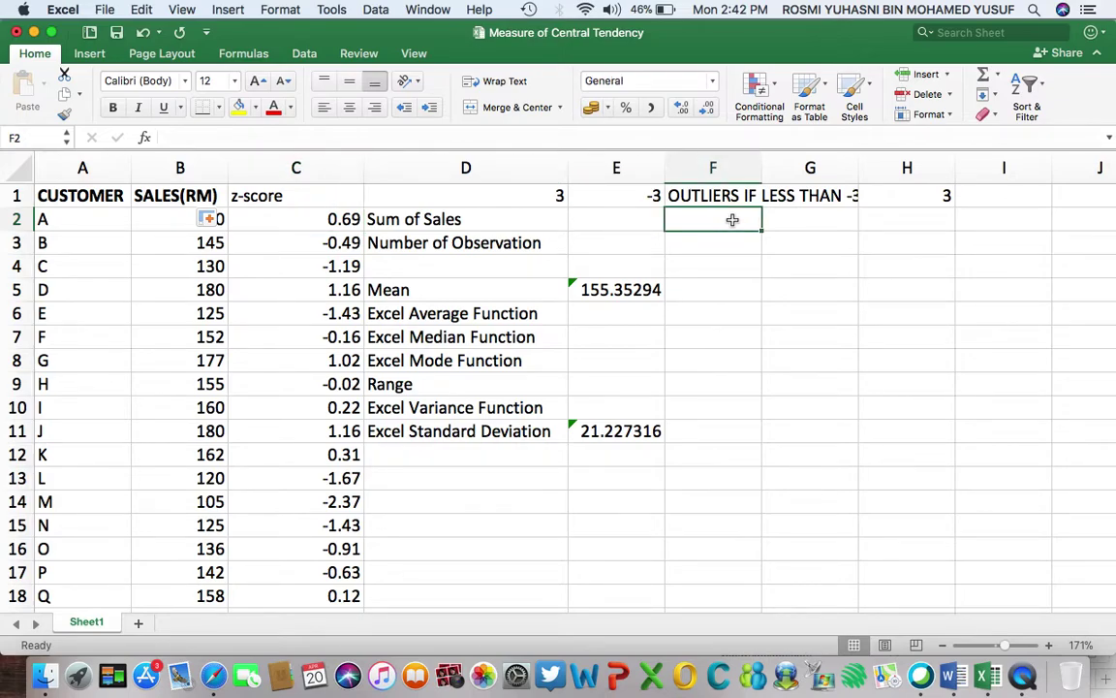
text(=)
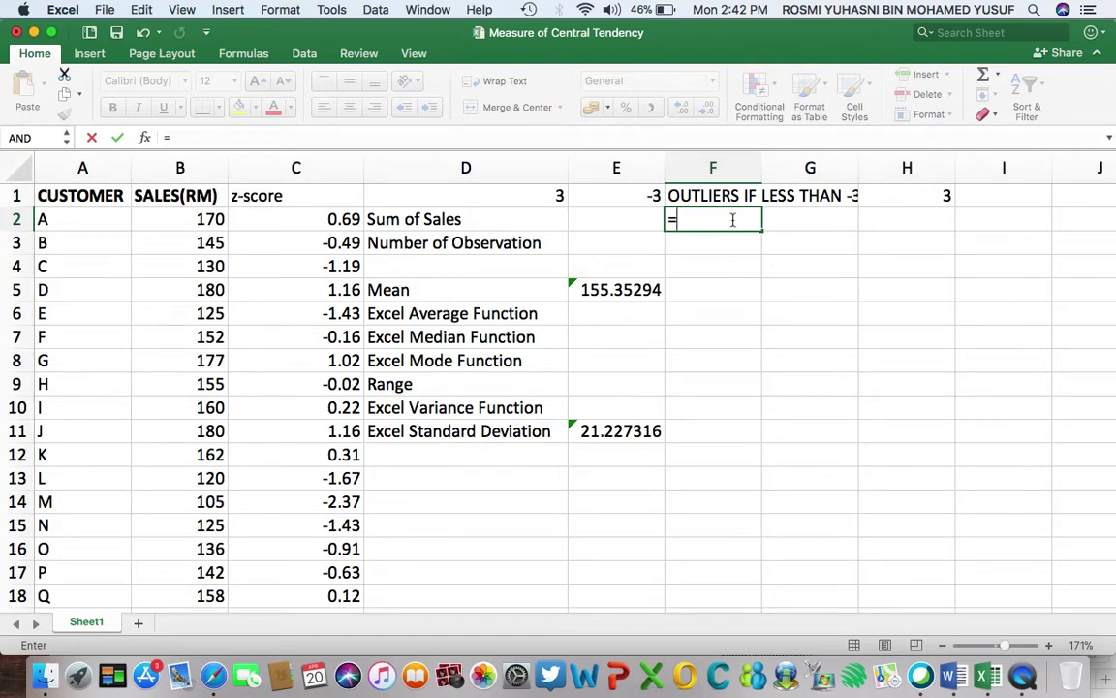
text(AND)
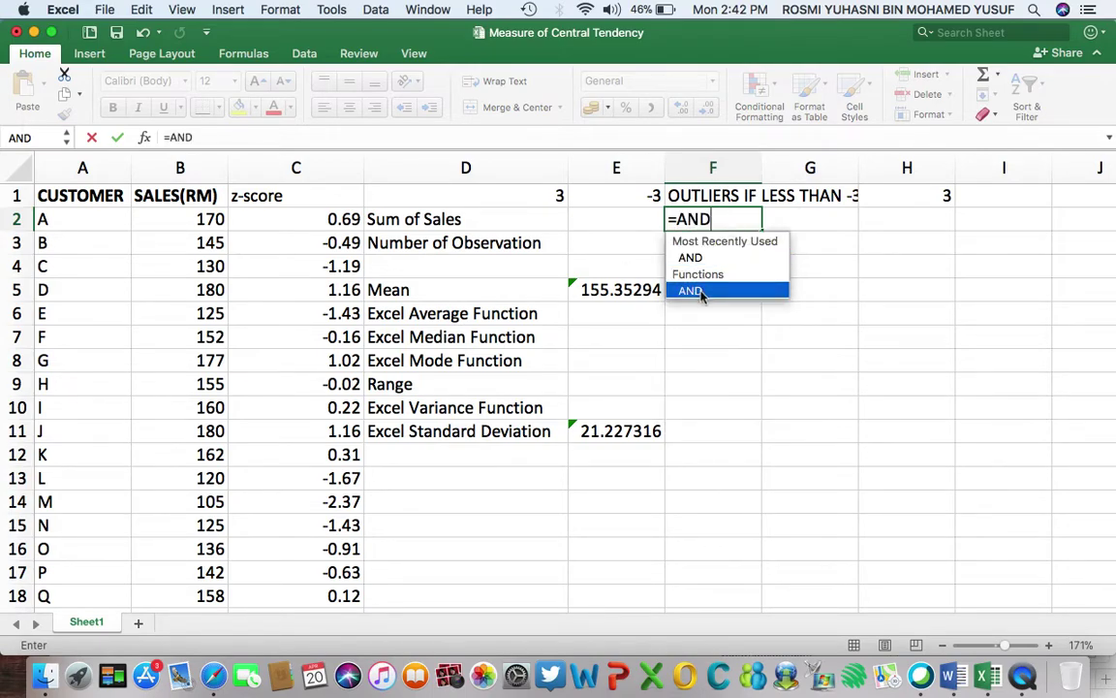
double_click(702, 293)
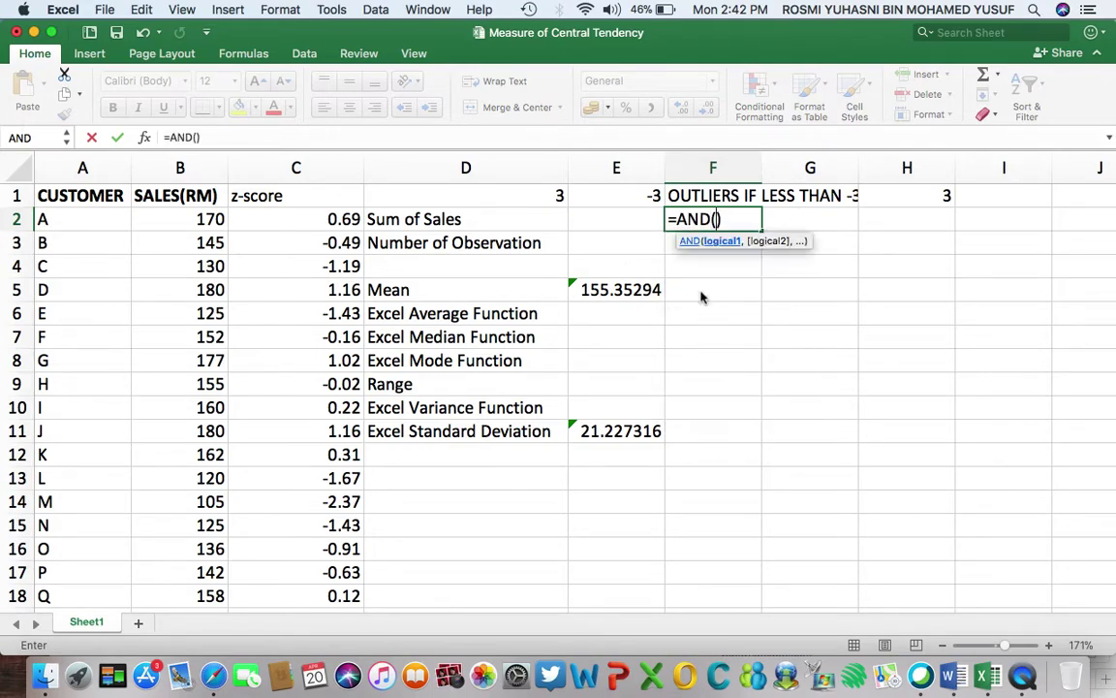
click(320, 220)
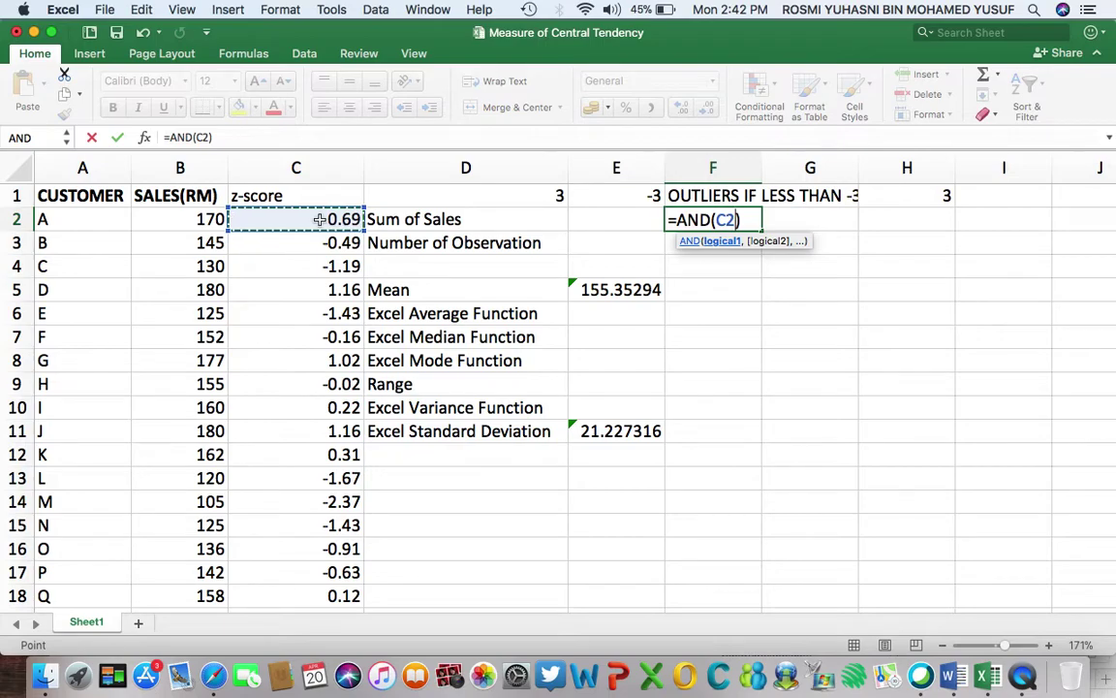
text(>)
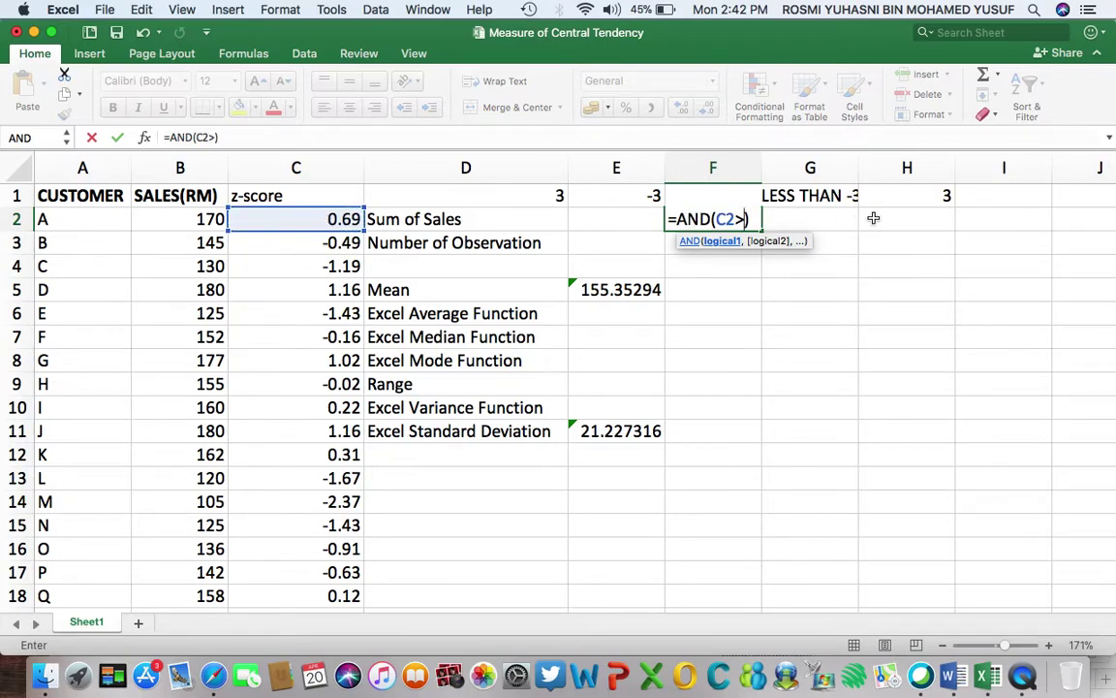
click(902, 199)
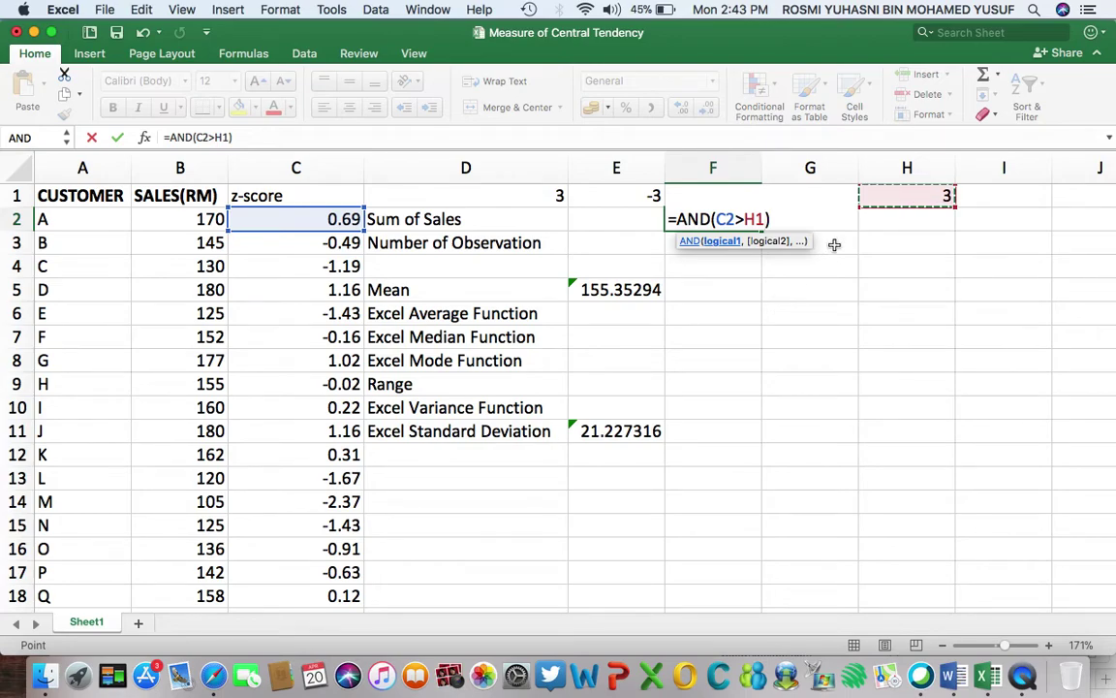
key(BackSpace)
key(BackSpace)
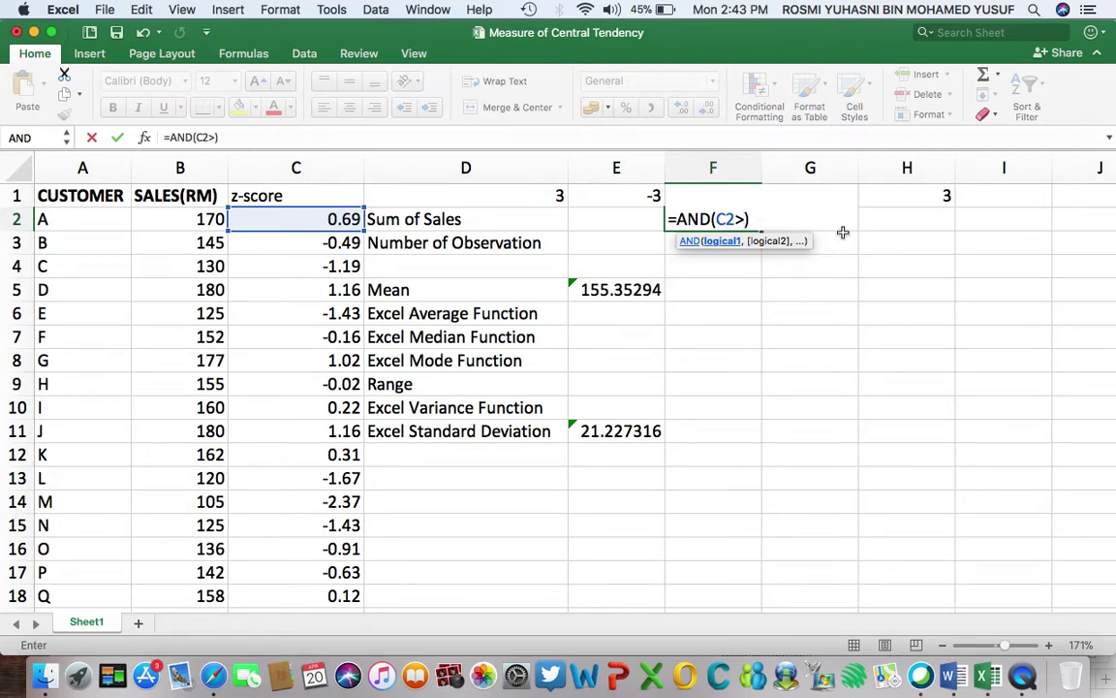
click(621, 199)
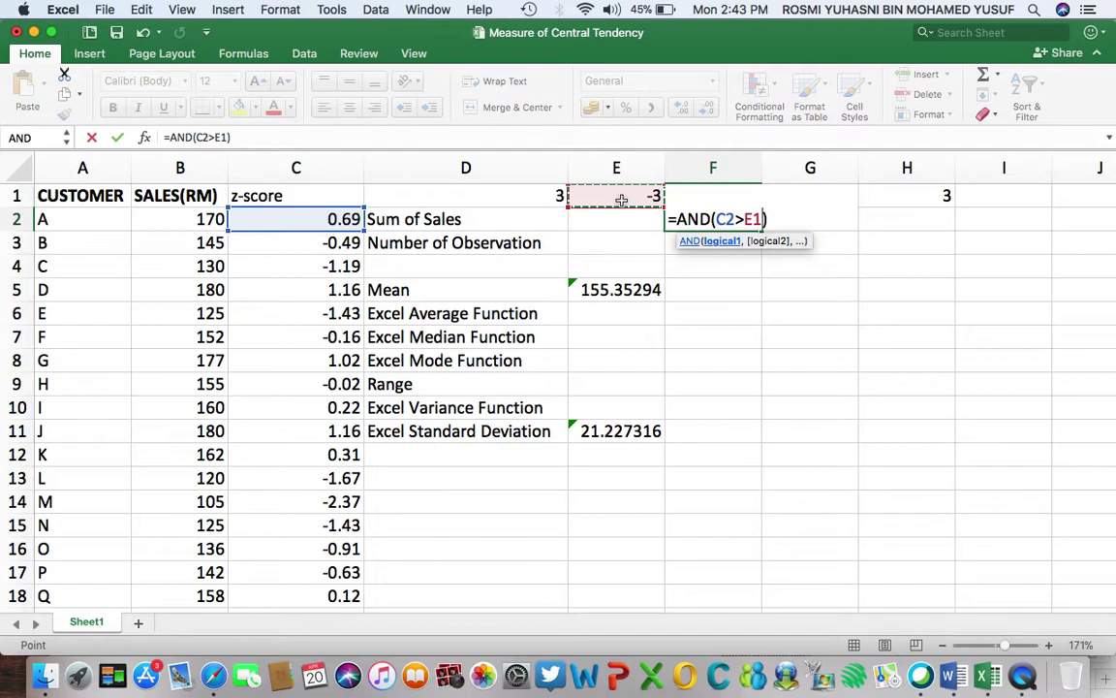
Complete the F2 formula with the upper-limit condition and TRUE, as =AND(C2>E1,C2<H1,TRUE)
text(,)
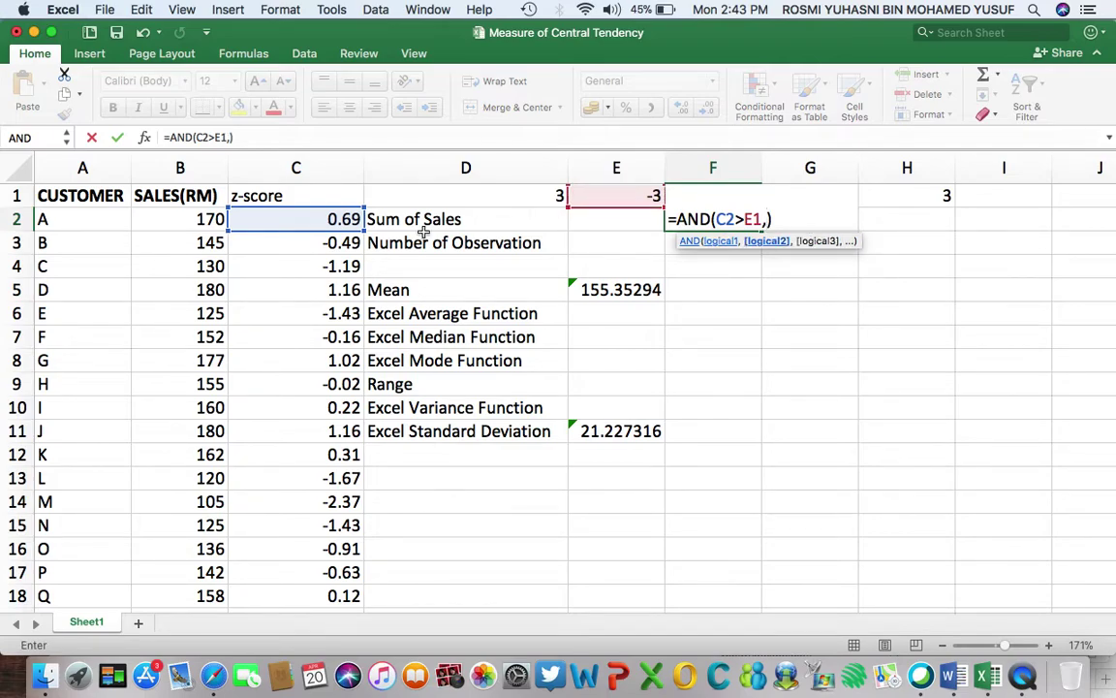
click(316, 227)
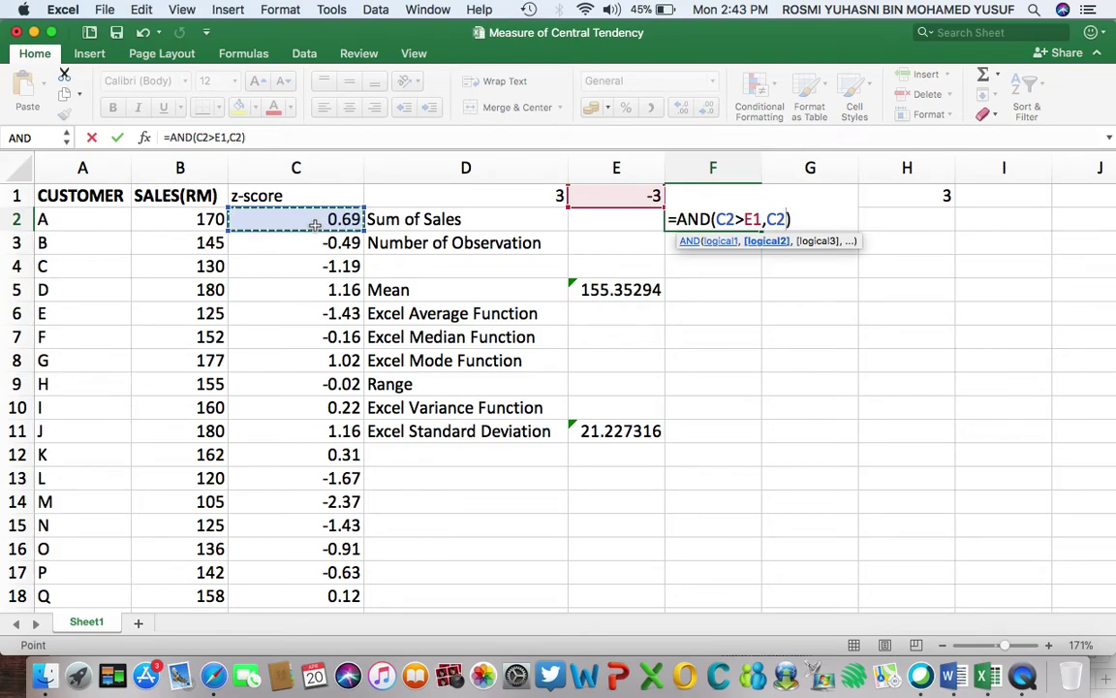
text(<)
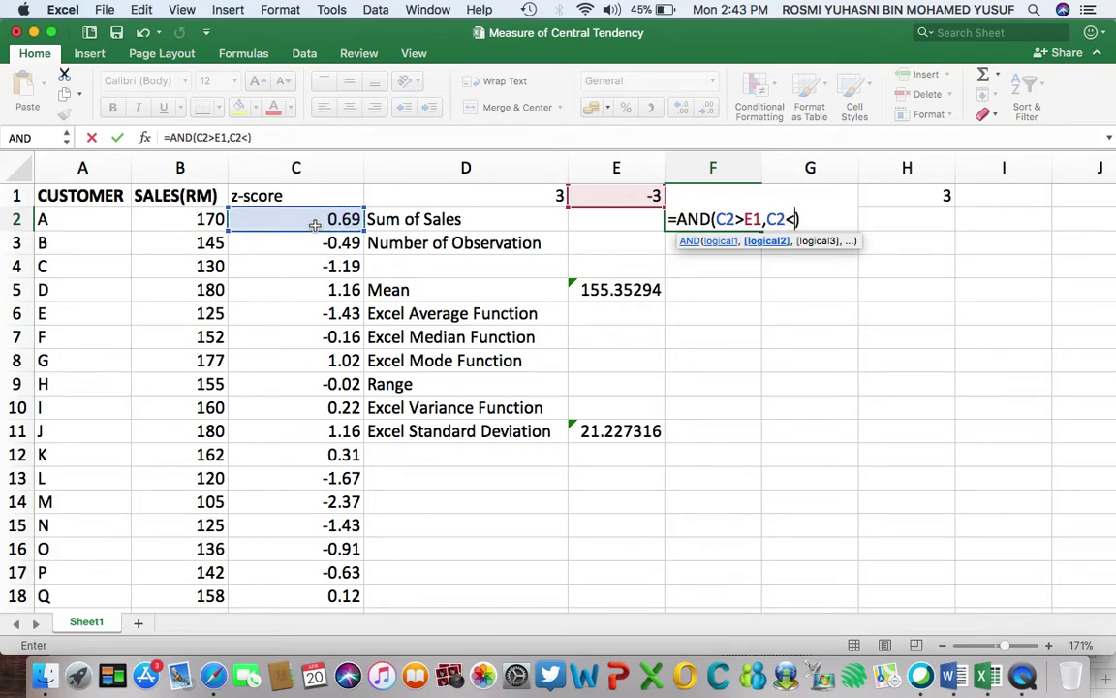
click(899, 198)
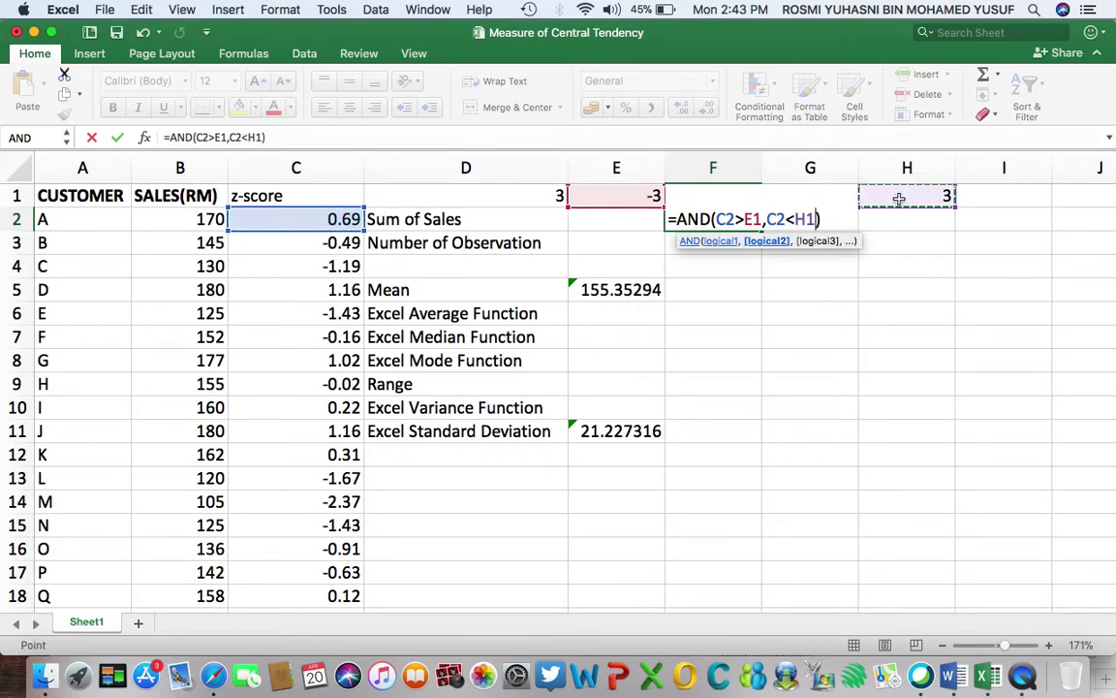
text(,TRUE)
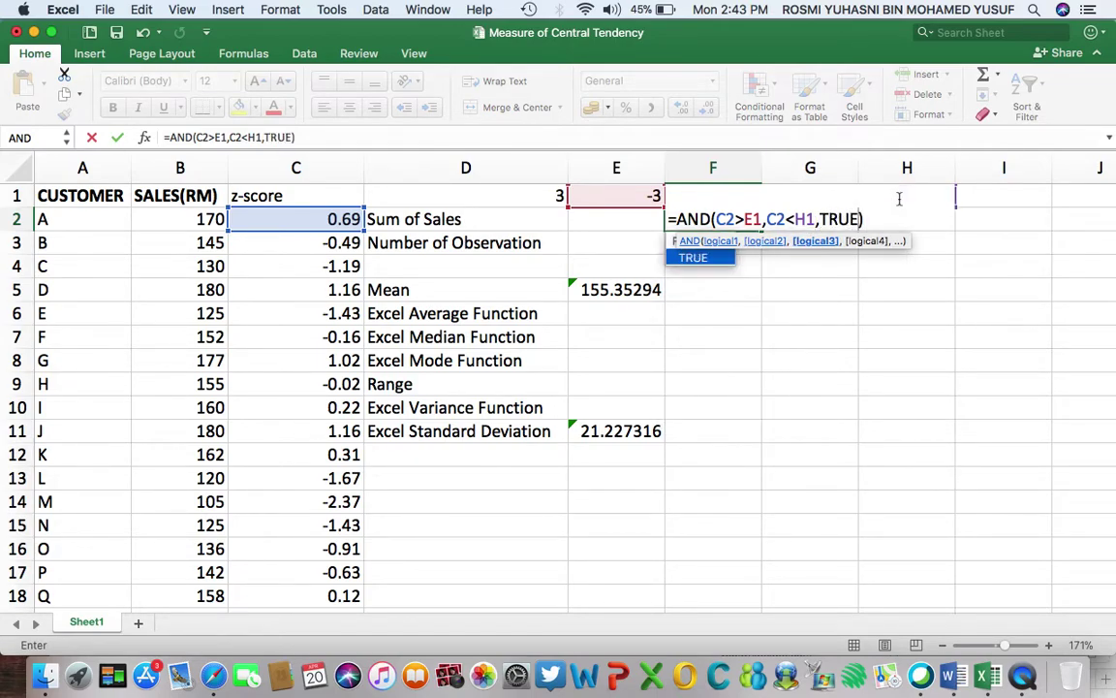
key(Return)
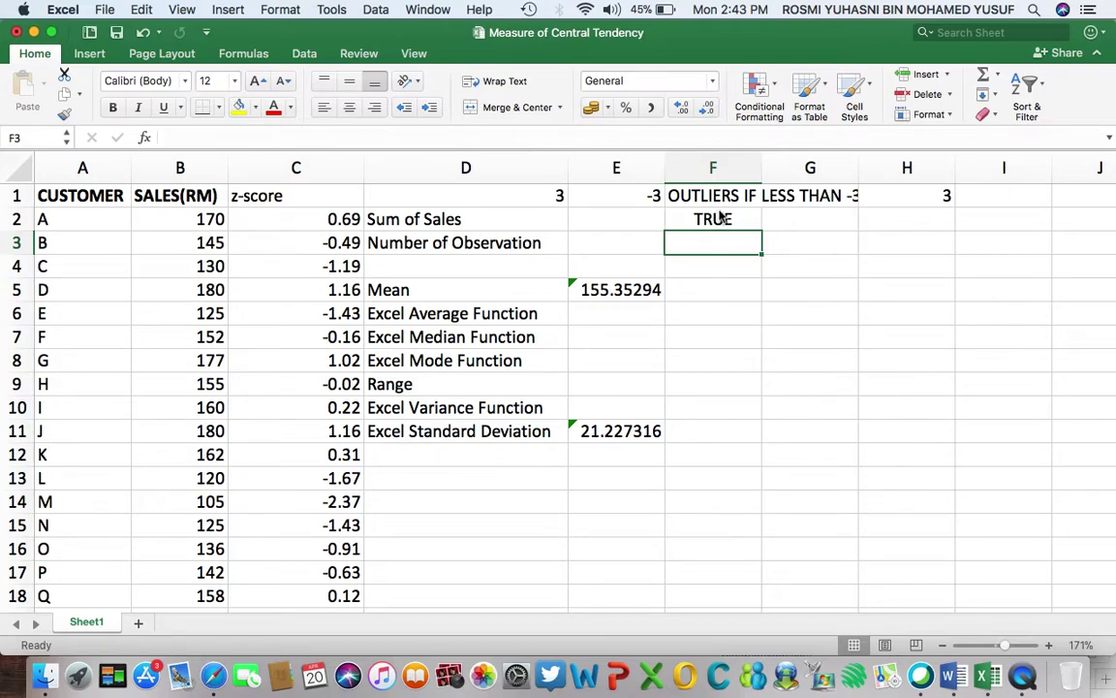
Make both limit references in F2 absolute, so the formula is =AND(C2>$E$1,C2<$H$1,TRUE)
click(722, 221)
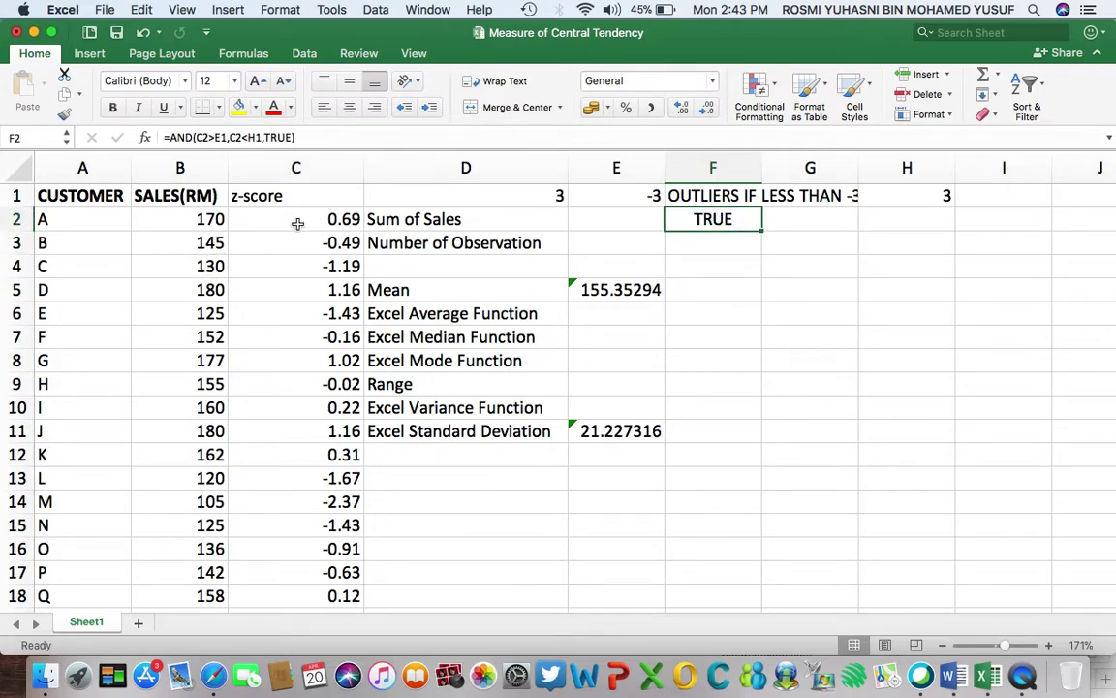
click(296, 223)
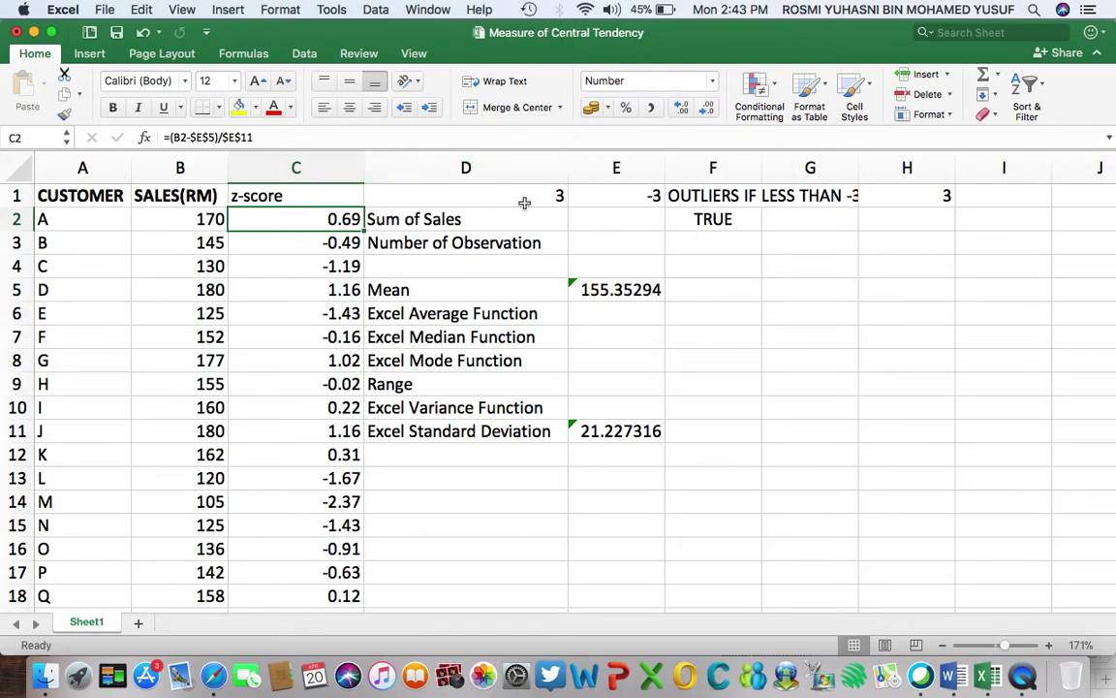
click(724, 223)
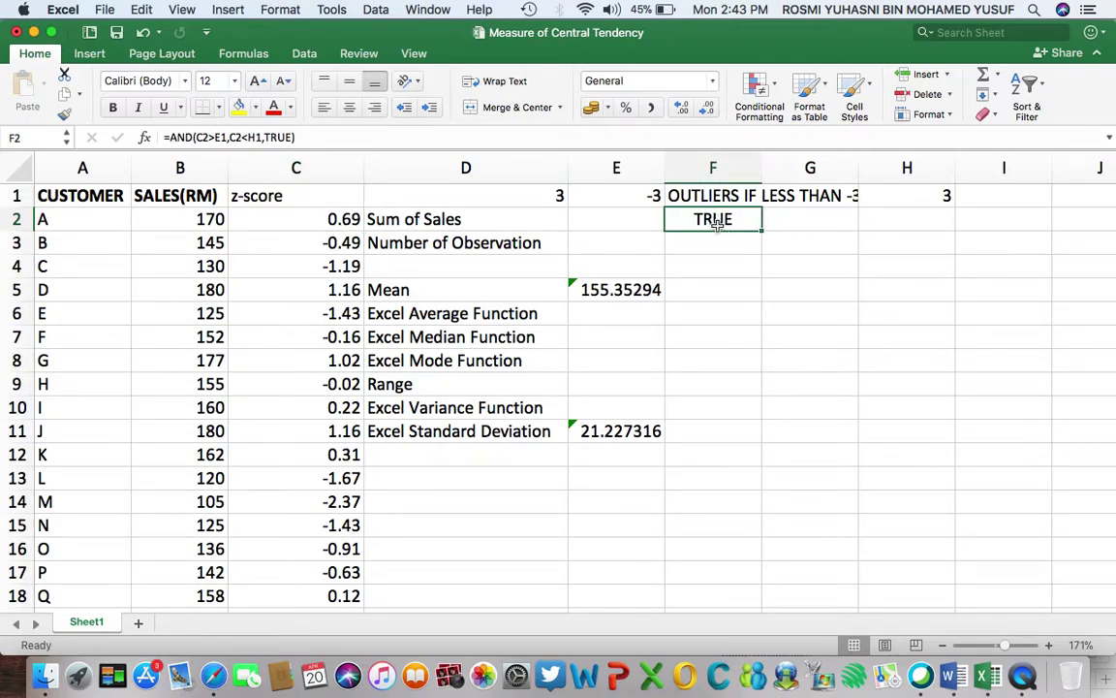
double_click(717, 223)
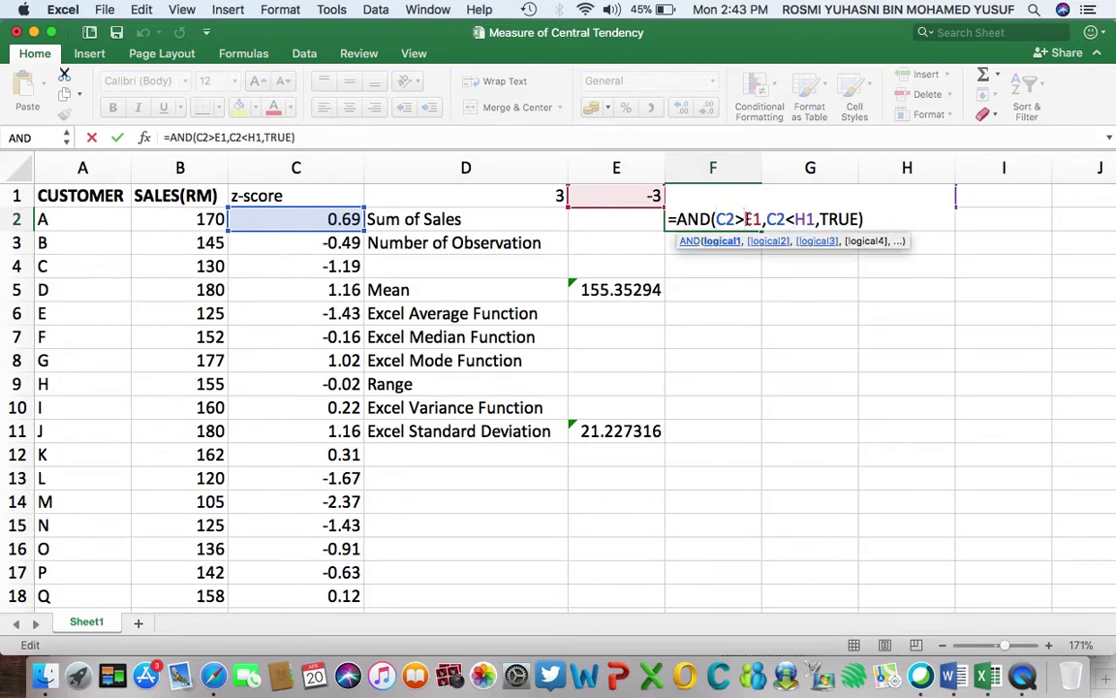
text($)
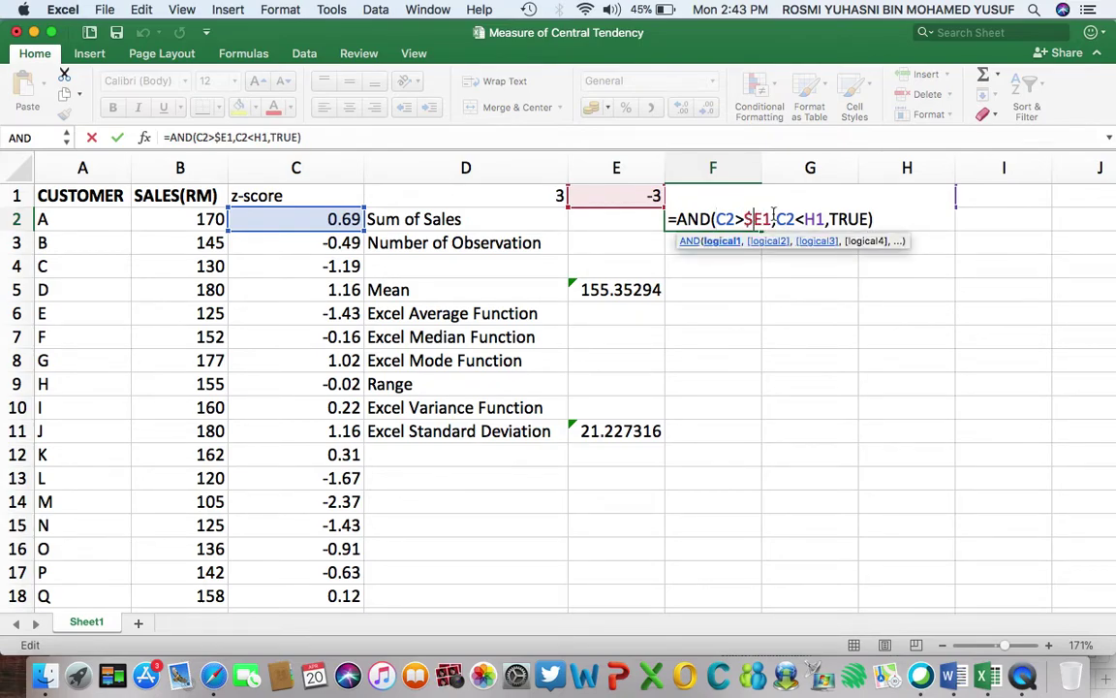
click(761, 219)
text($)
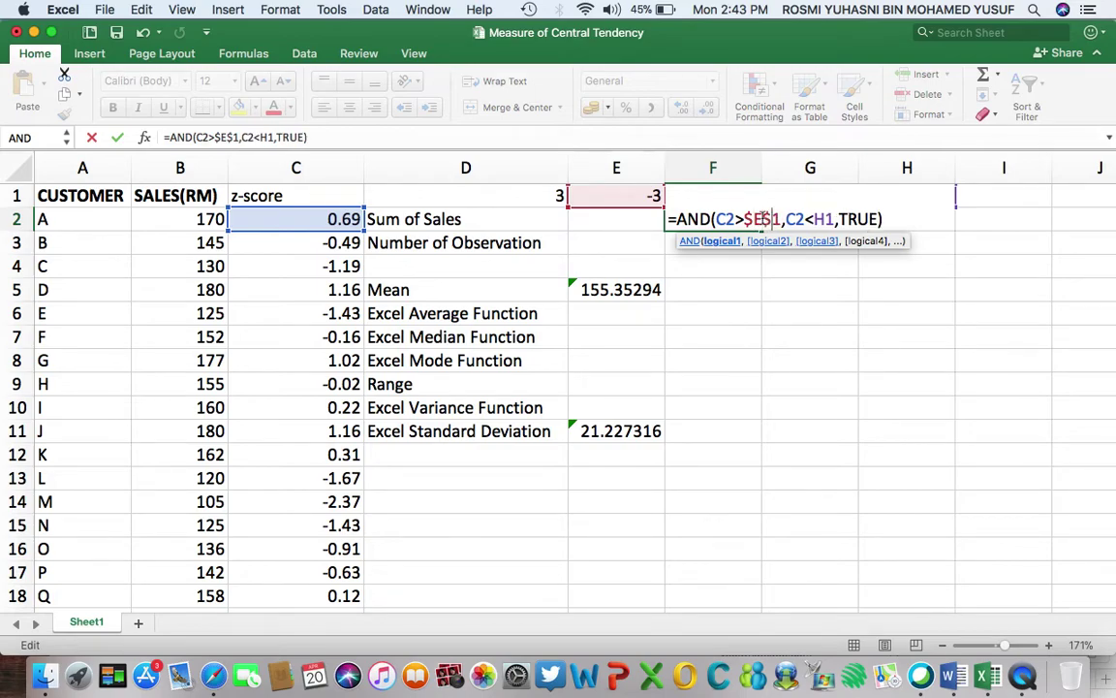
click(815, 219)
text($E)
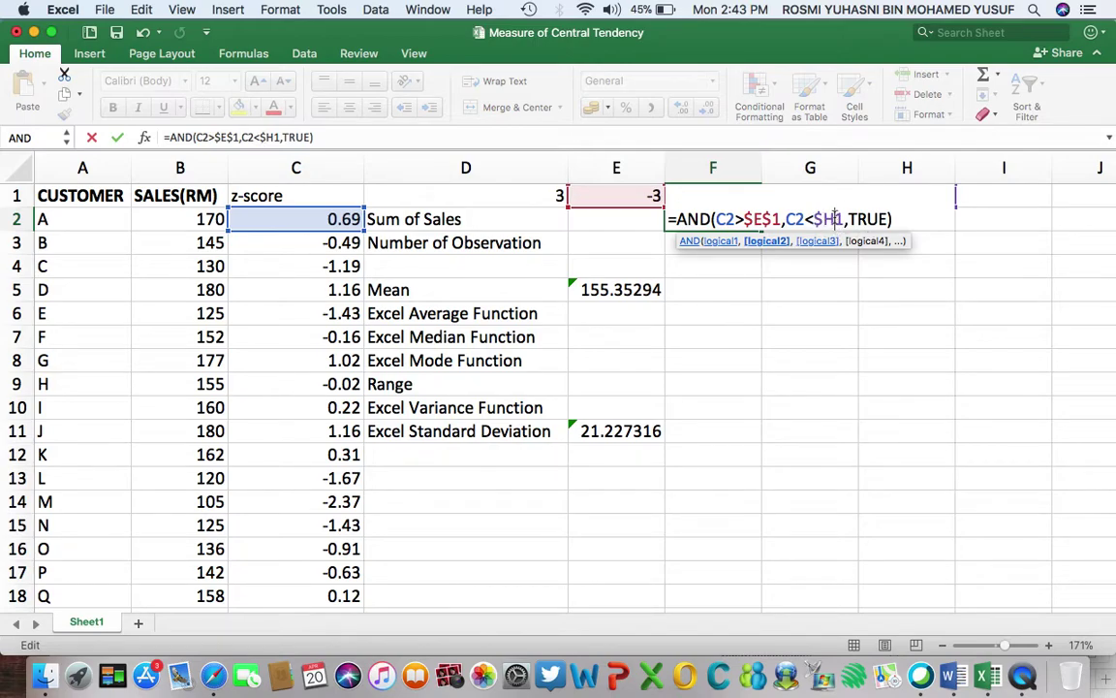
text($)
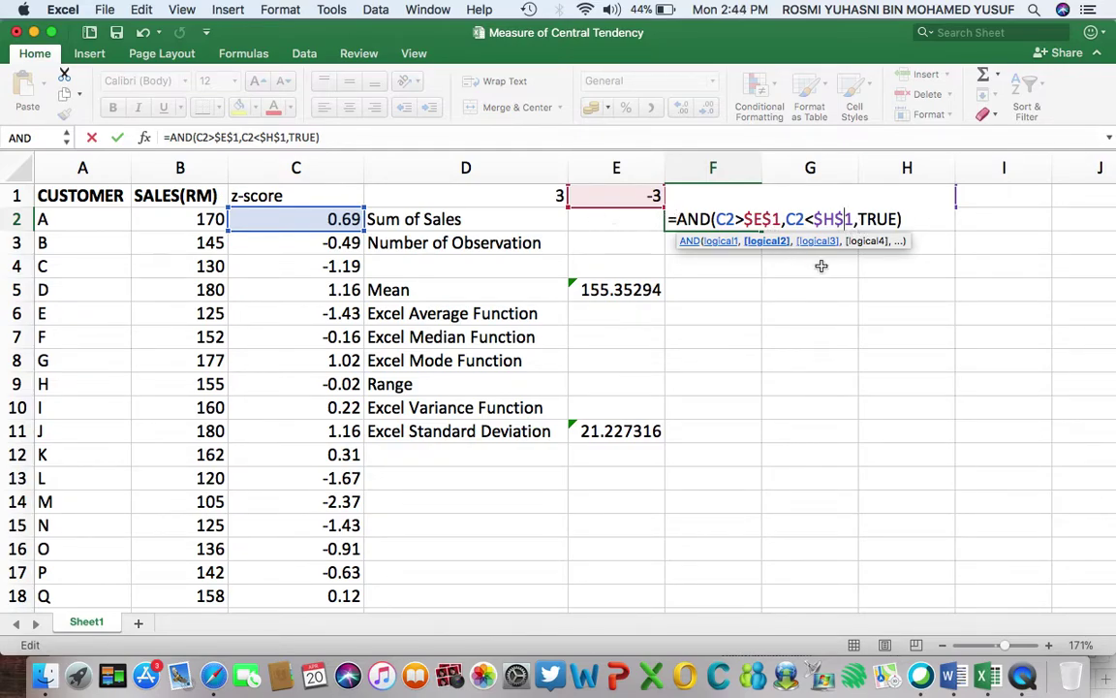
click(893, 361)
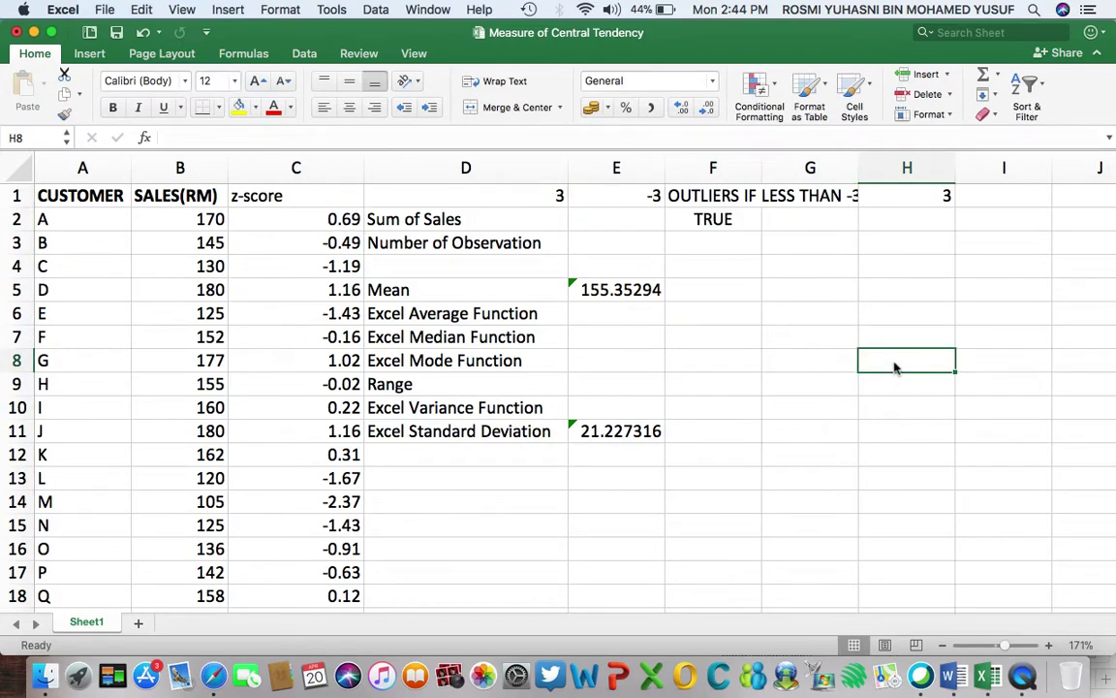
Fill the outlier test formula from F2 down to F37 for all customers
click(754, 228)
drag(759, 233, 747, 508)
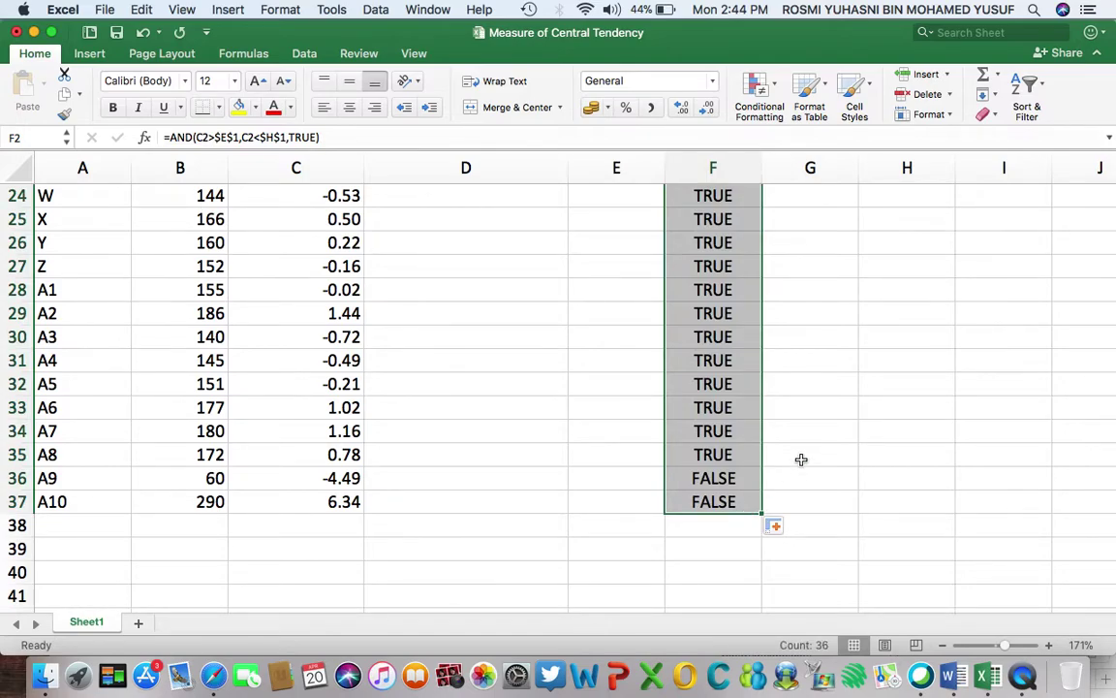
scroll(801, 459, up, 10)
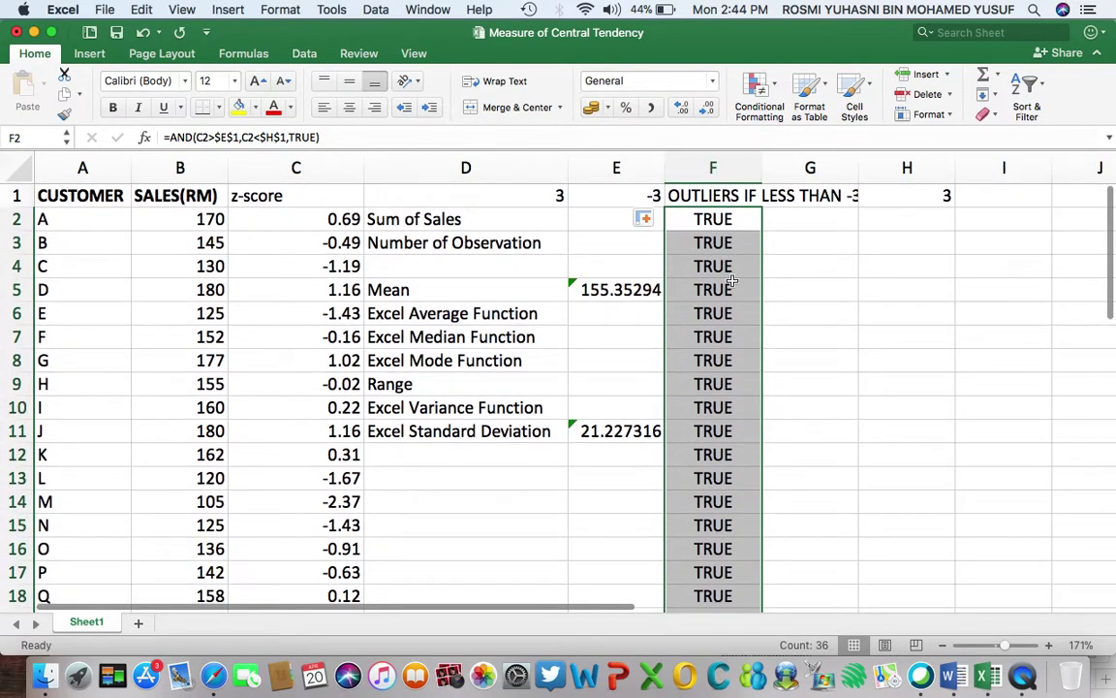
scroll(725, 272, down, 3)
scroll(721, 279, up, 3)
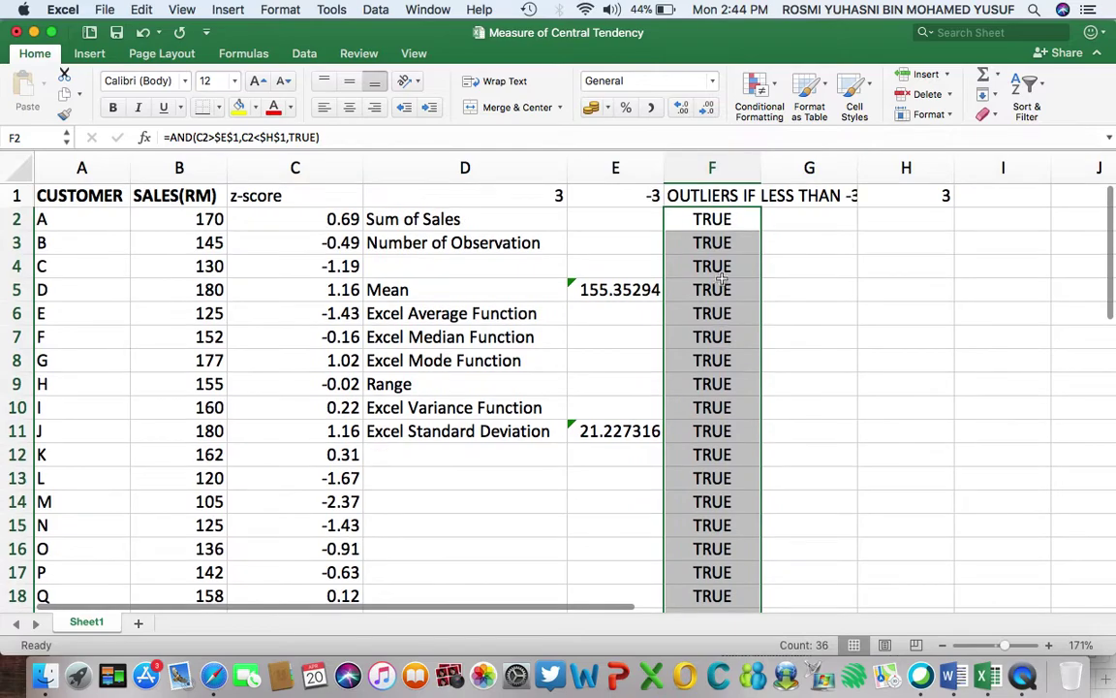
Highlight the FALSE results for customers A9 and A10 in F36:F37 with a yellow fill
scroll(727, 310, down, 5)
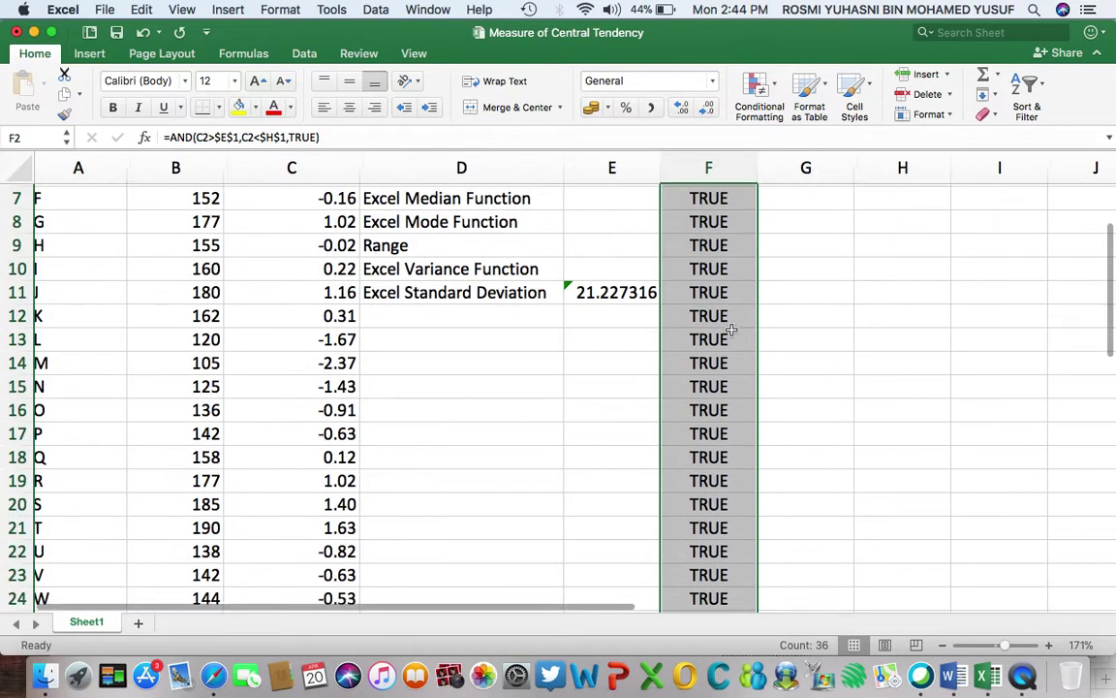
scroll(731, 331, down, 15)
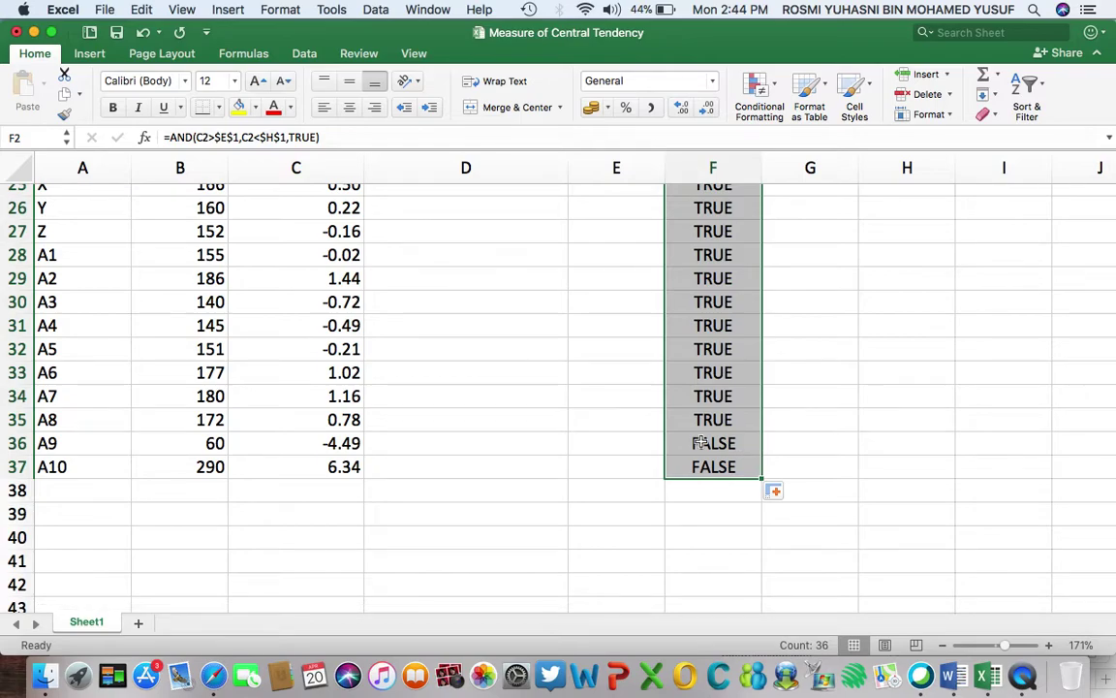
drag(704, 443, 707, 468)
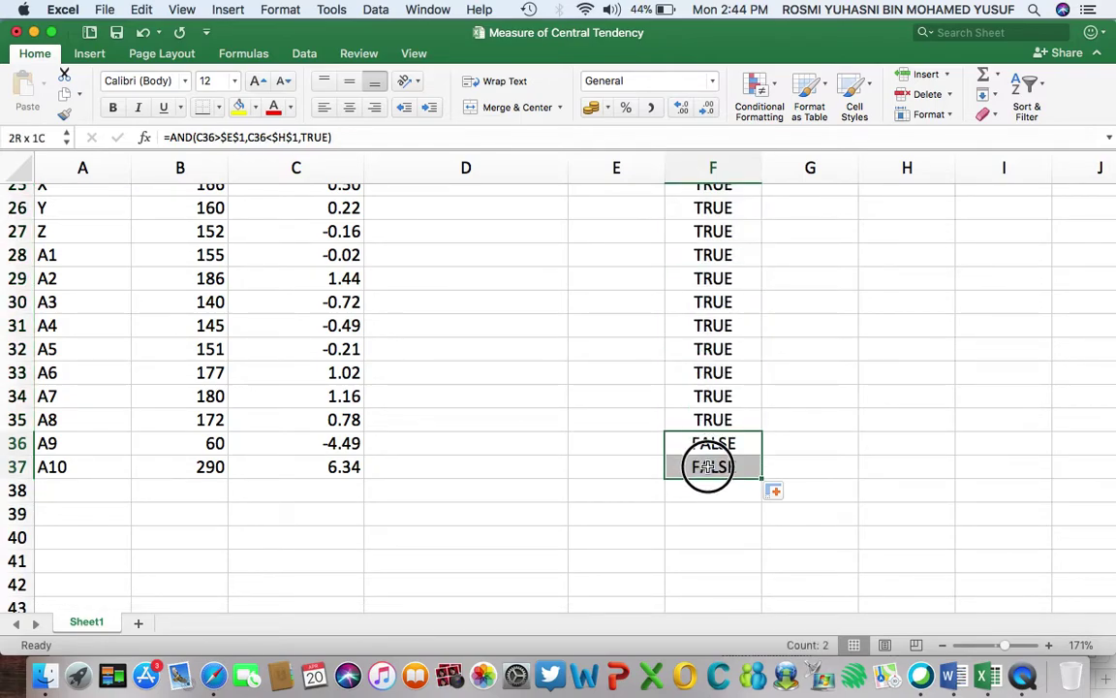
click(237, 106)
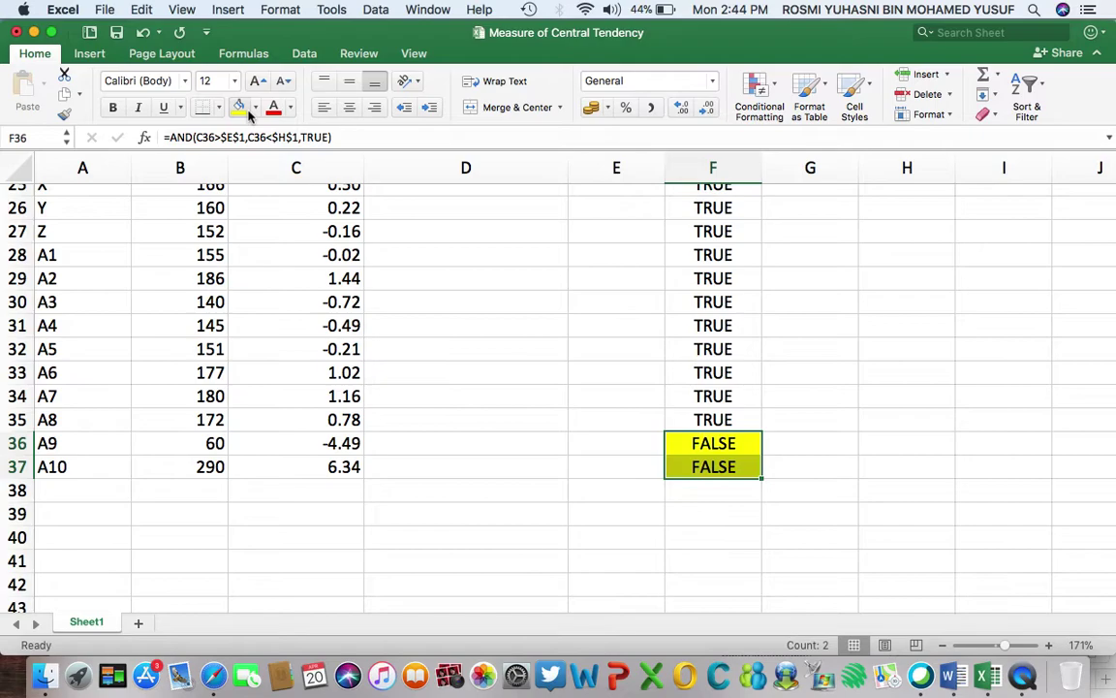
click(839, 466)
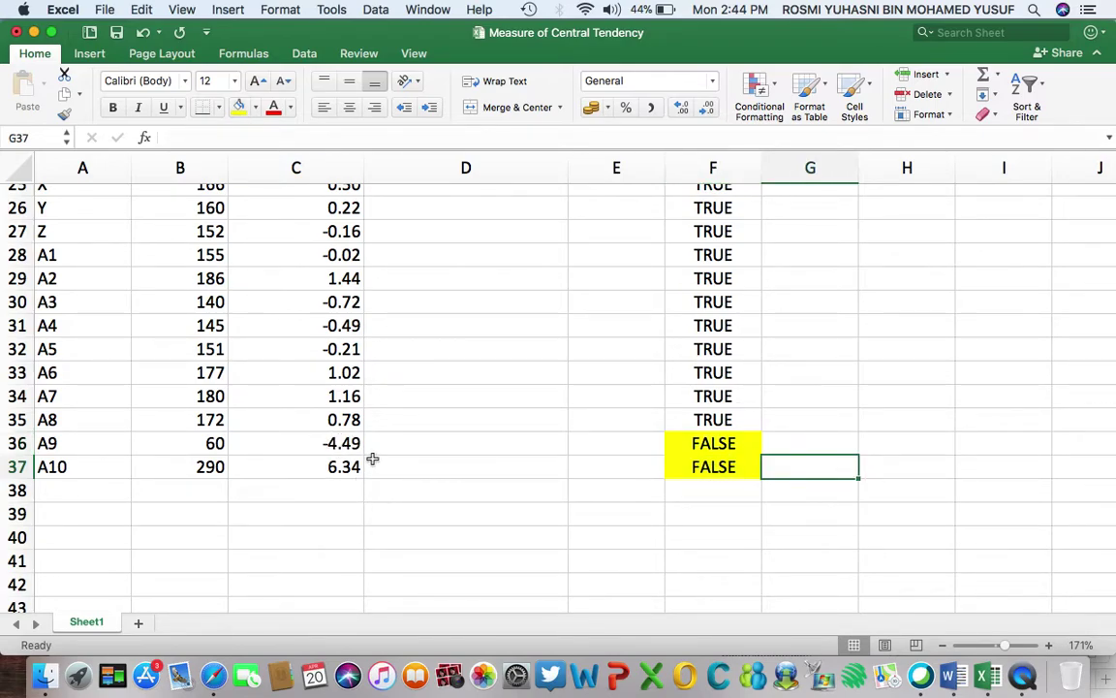
Review the z-scores in column C against the limits in row 1 and the test results in column F
scroll(875, 416, up, 10)
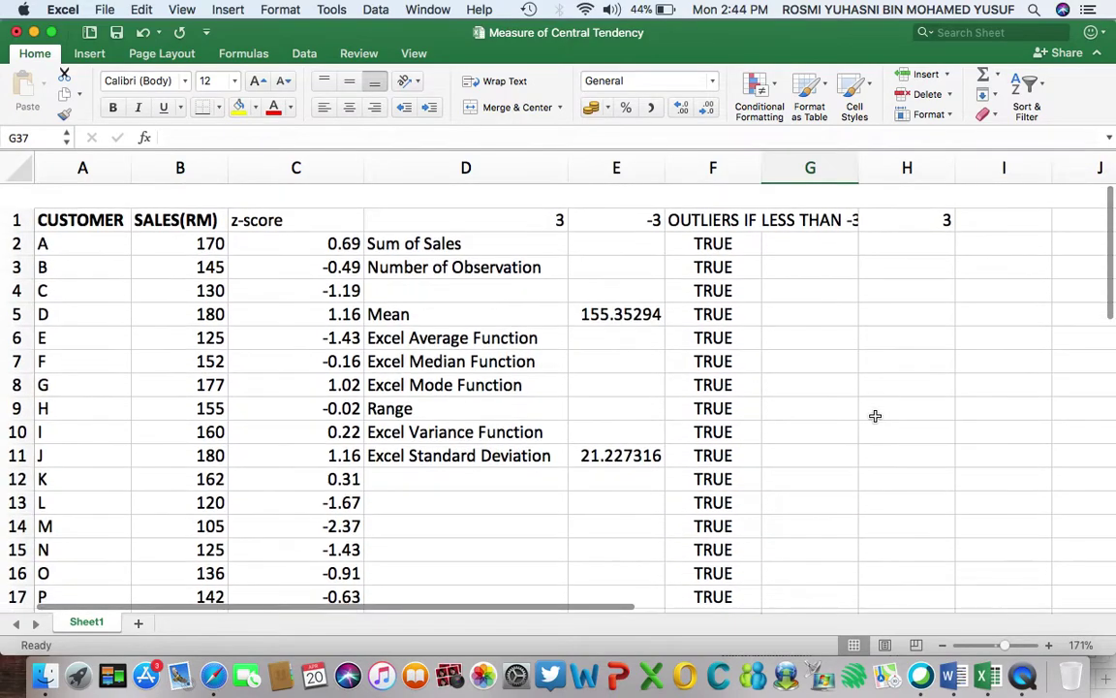
scroll(875, 416, down, 10)
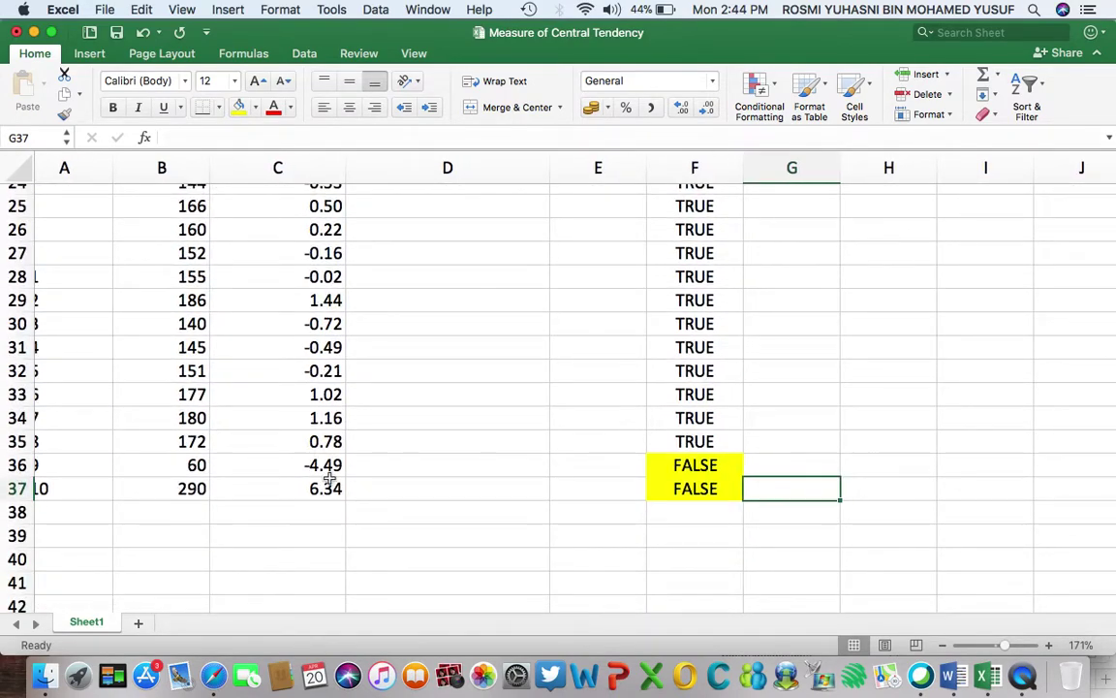
scroll(667, 432, up, 10)
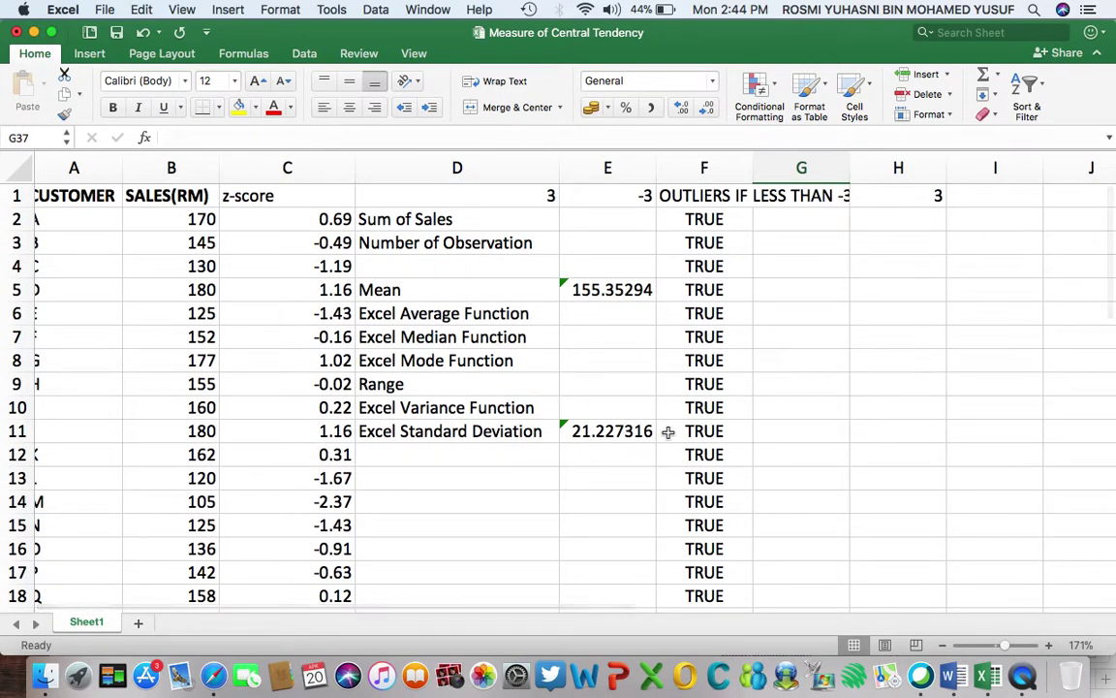
scroll(789, 523, down, 2)
scroll(789, 522, down, 11)
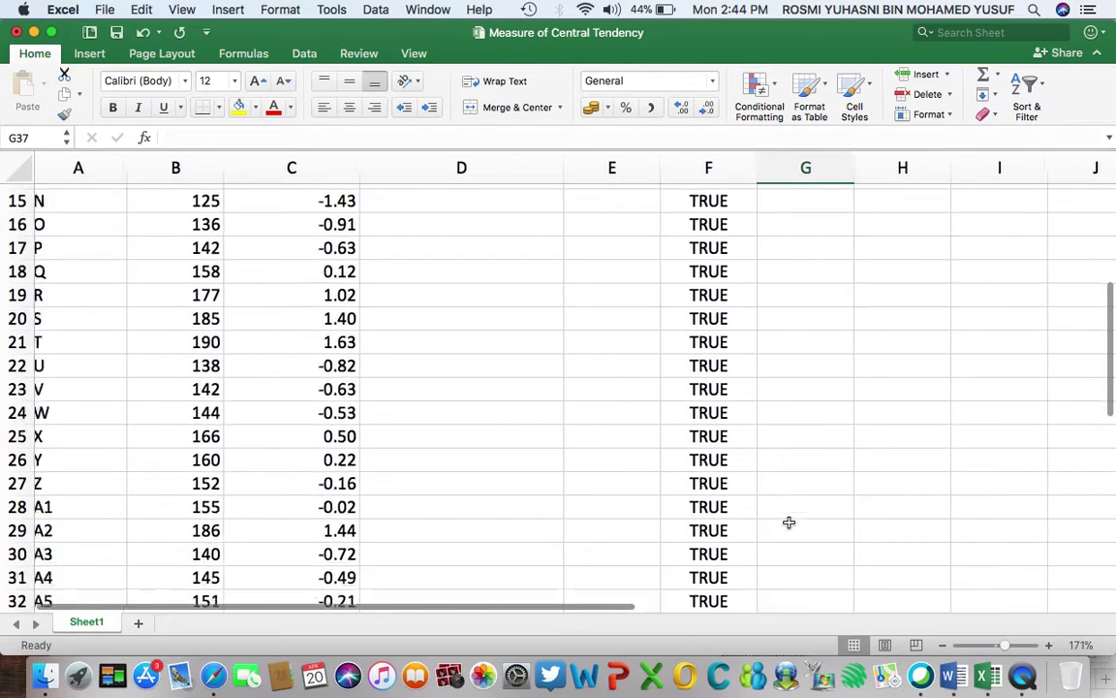